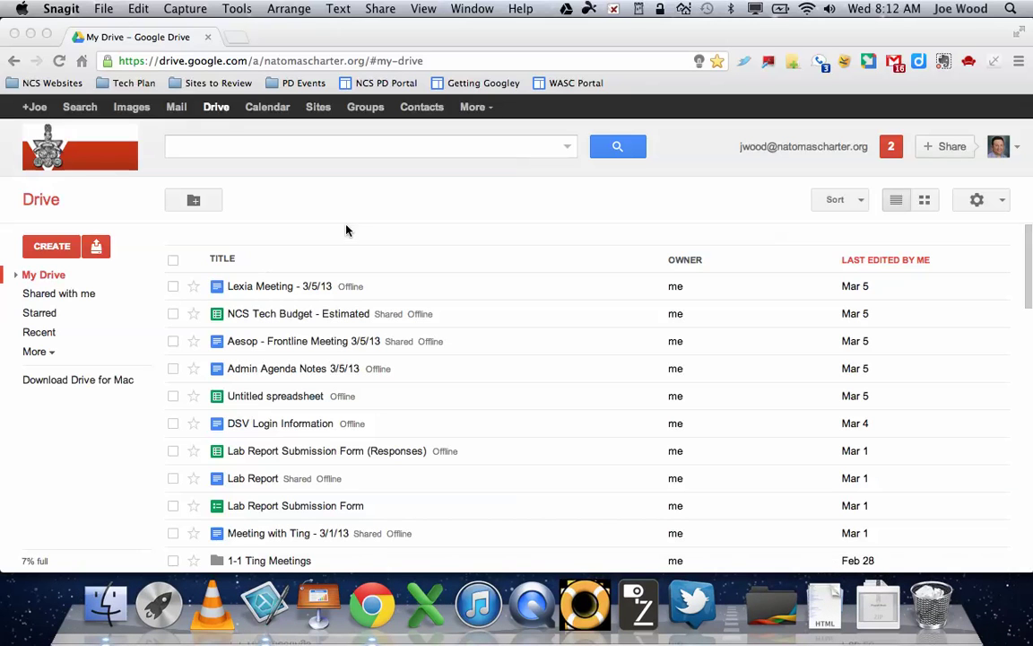
Step: Create a new form and title it 'Parent Contact Info'
left_click(61, 253)
left_click(61, 252)
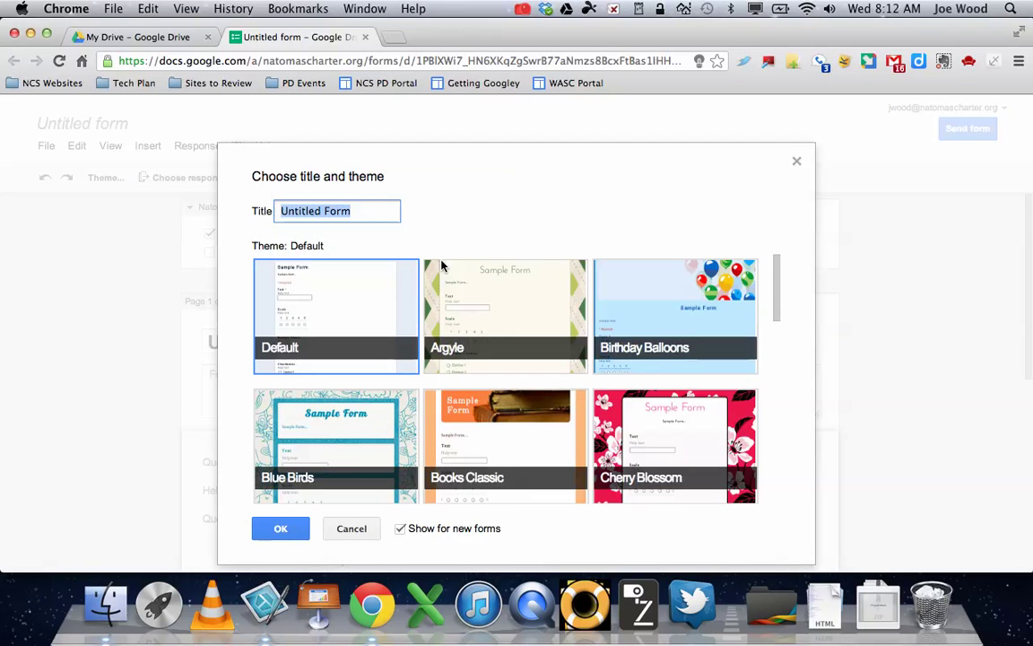
double_click(330, 210)
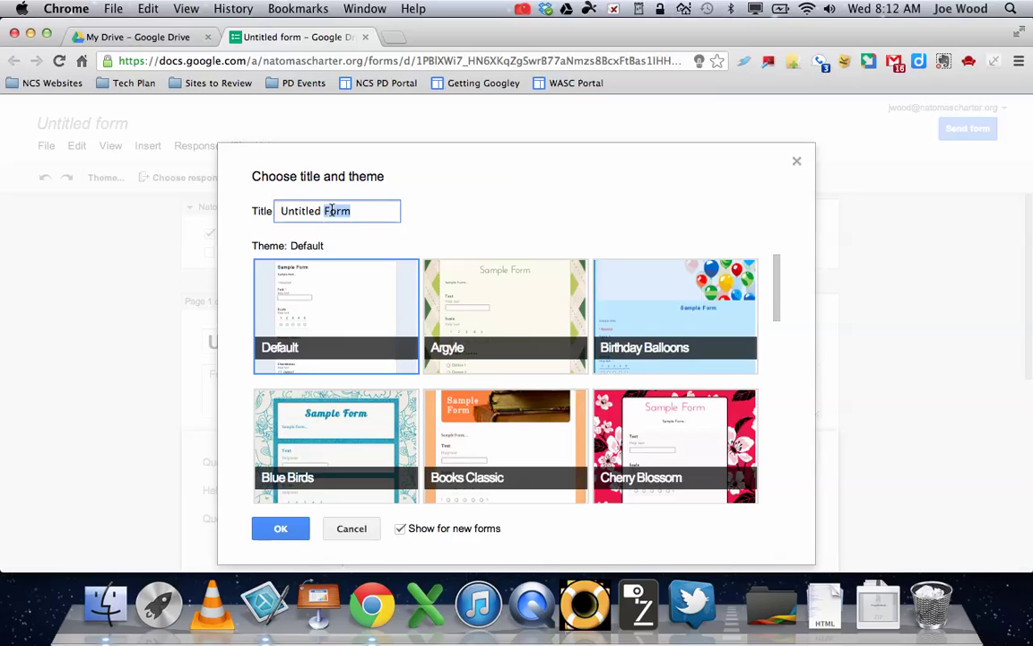
triple_click(330, 210)
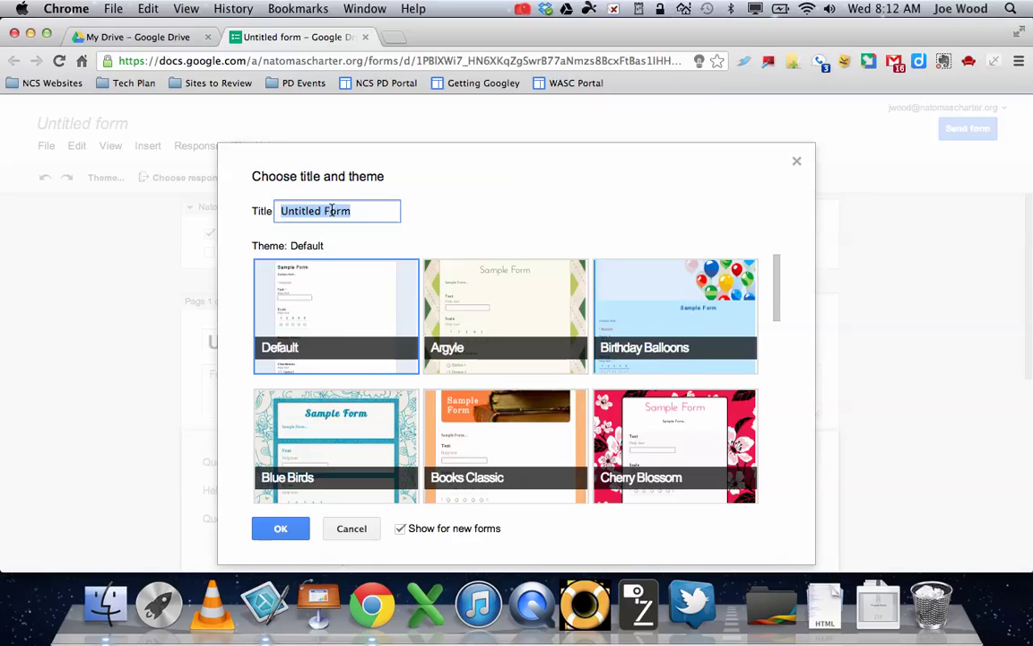
type("Parent co")
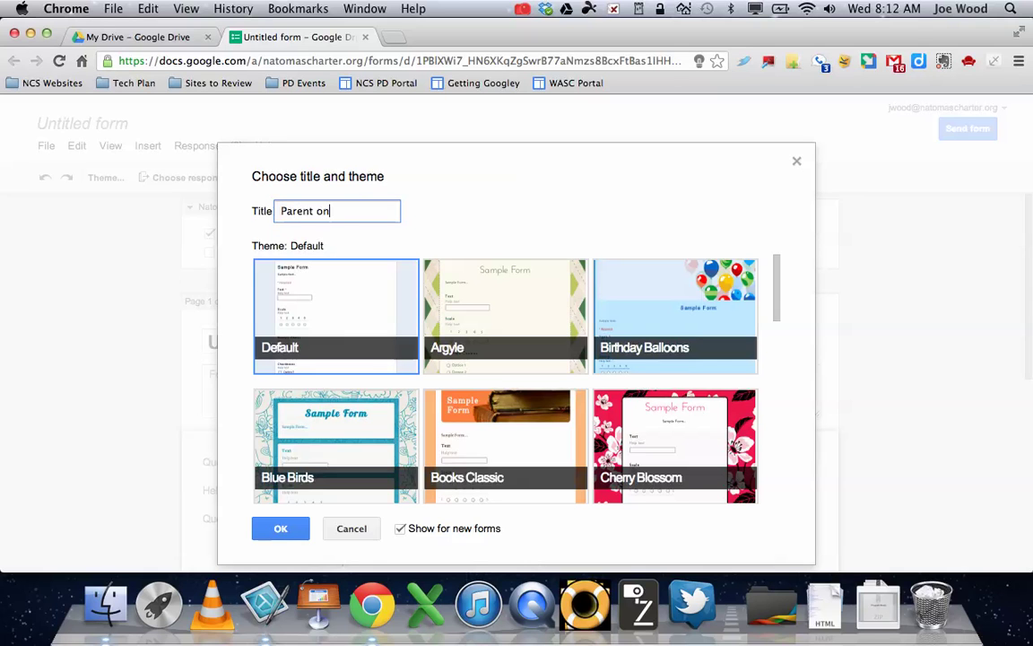
key("BackSpace")
key("BackSpace")
type("Contact Info")
Step: Choose the Argyle theme for the new form
scroll(495, 352, "down", 5)
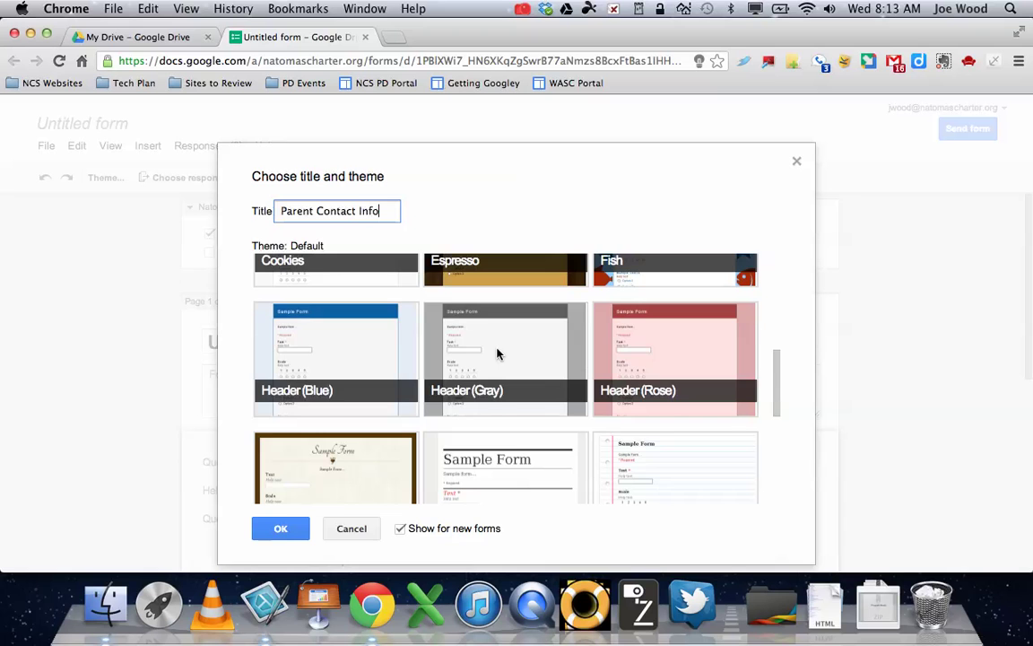
scroll(497, 353, "down", 4)
scroll(497, 353, "up", 7)
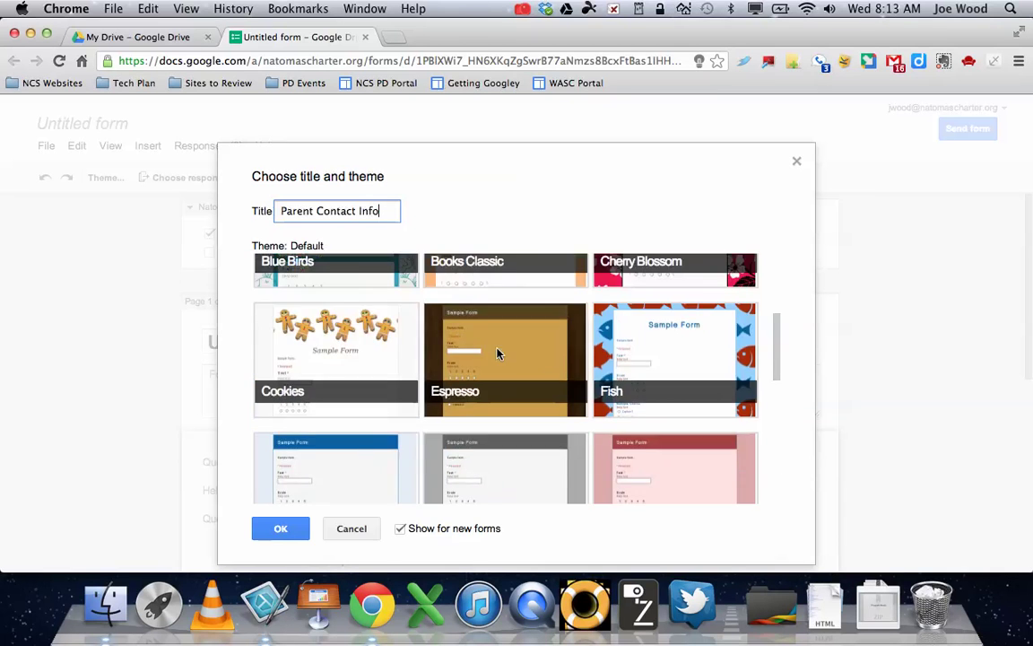
scroll(497, 354, "up", 3)
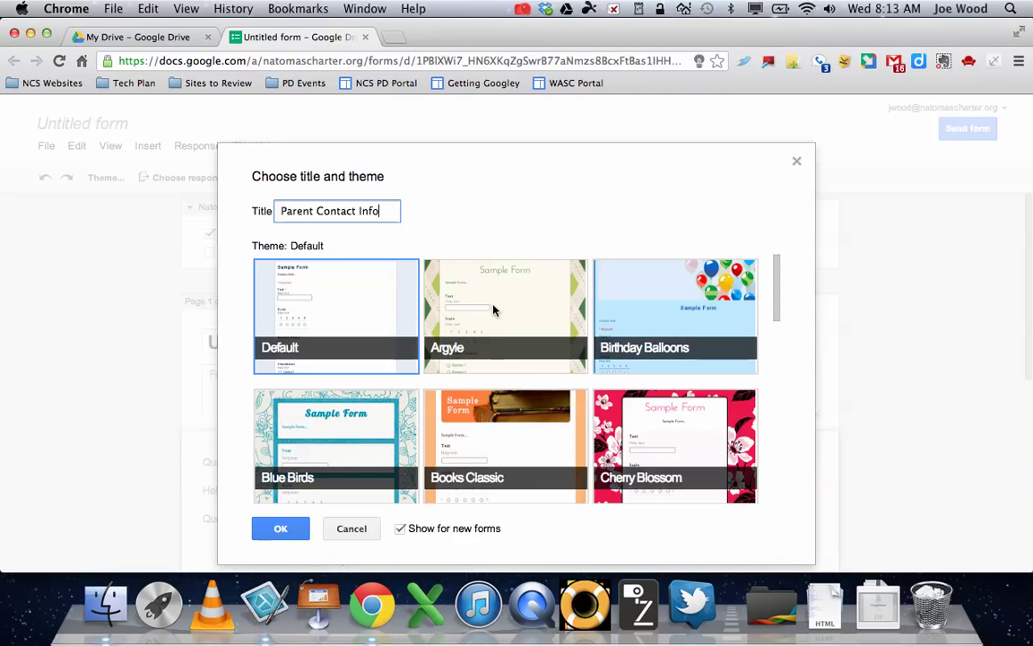
left_click(494, 309)
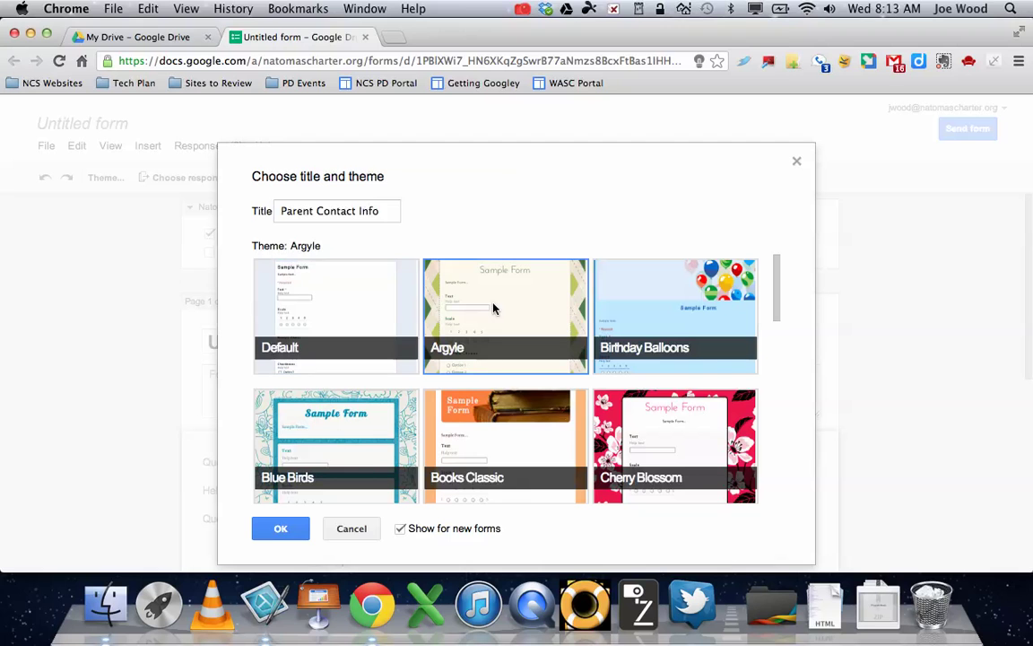
Step: Confirm the title and Argyle theme, and stop requiring a school login to view the form
left_click(292, 529)
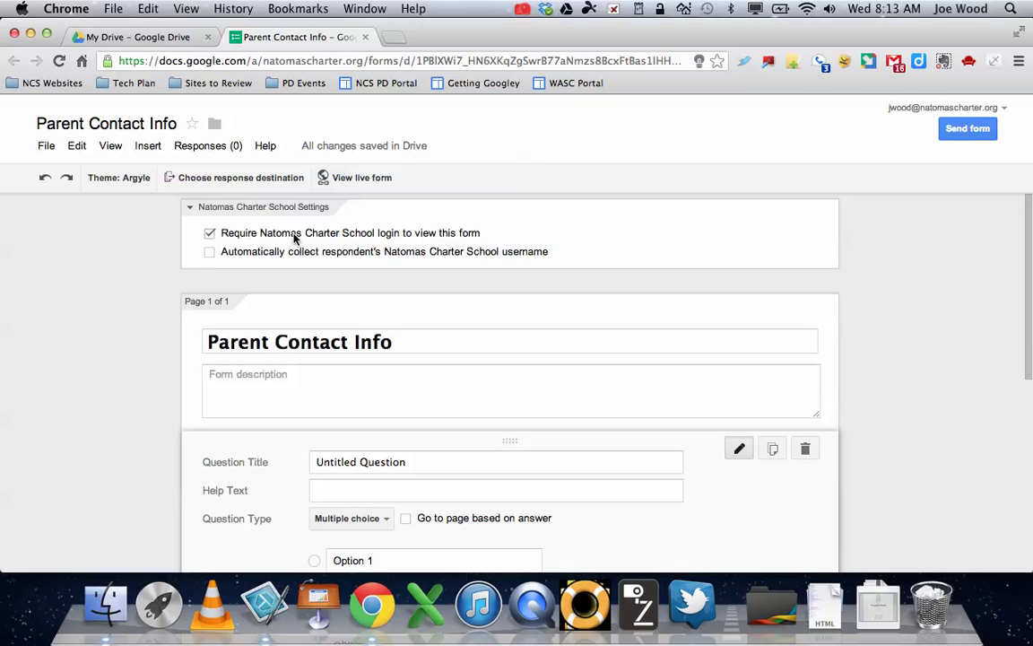
left_click(209, 233)
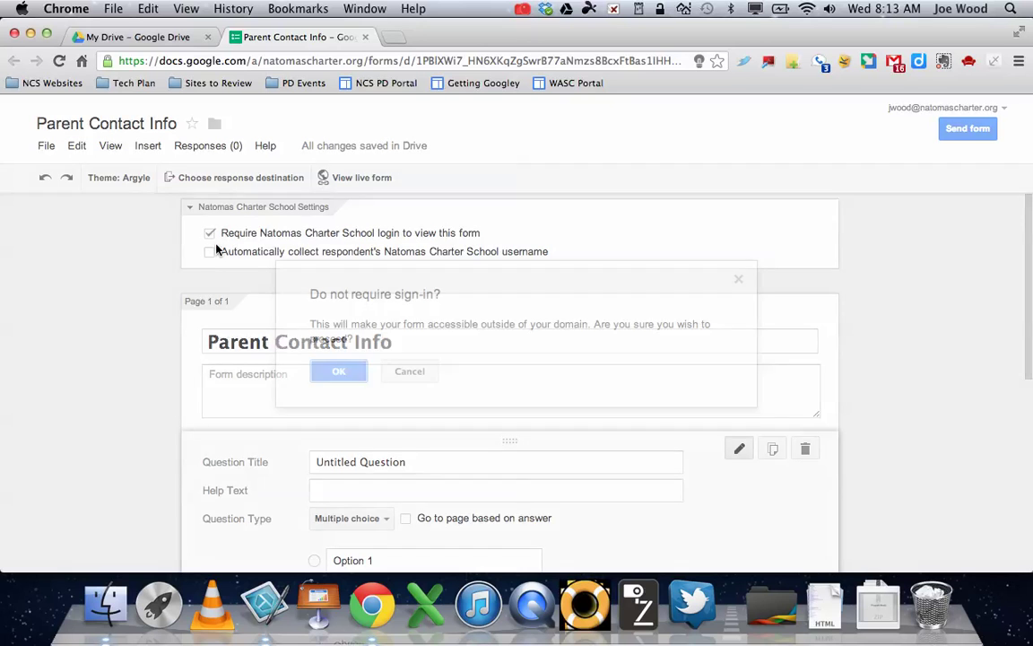
left_click(338, 370)
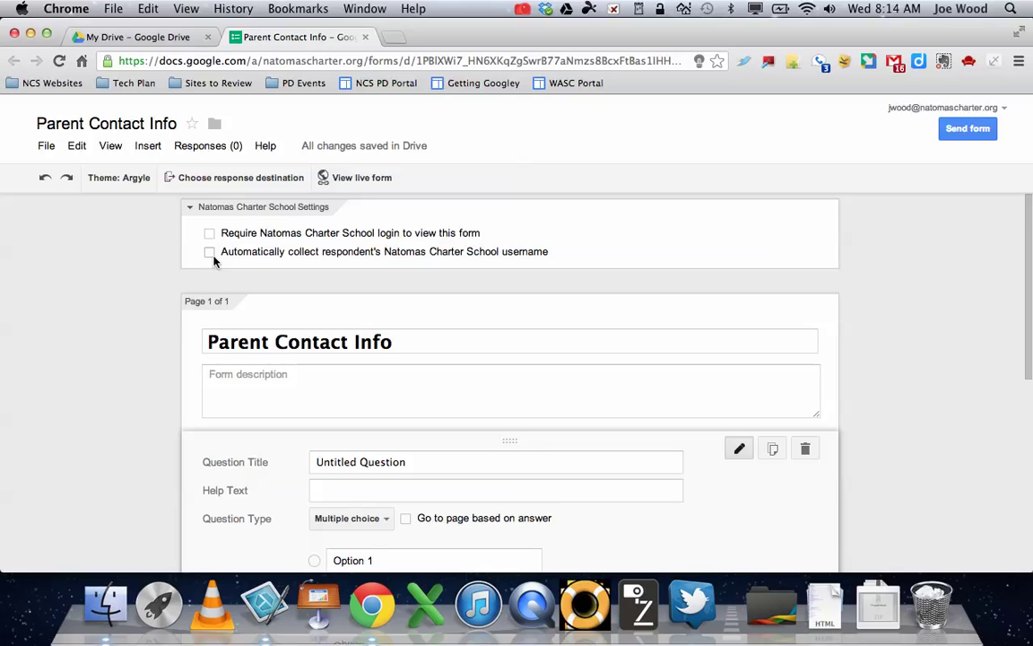
left_click(216, 342)
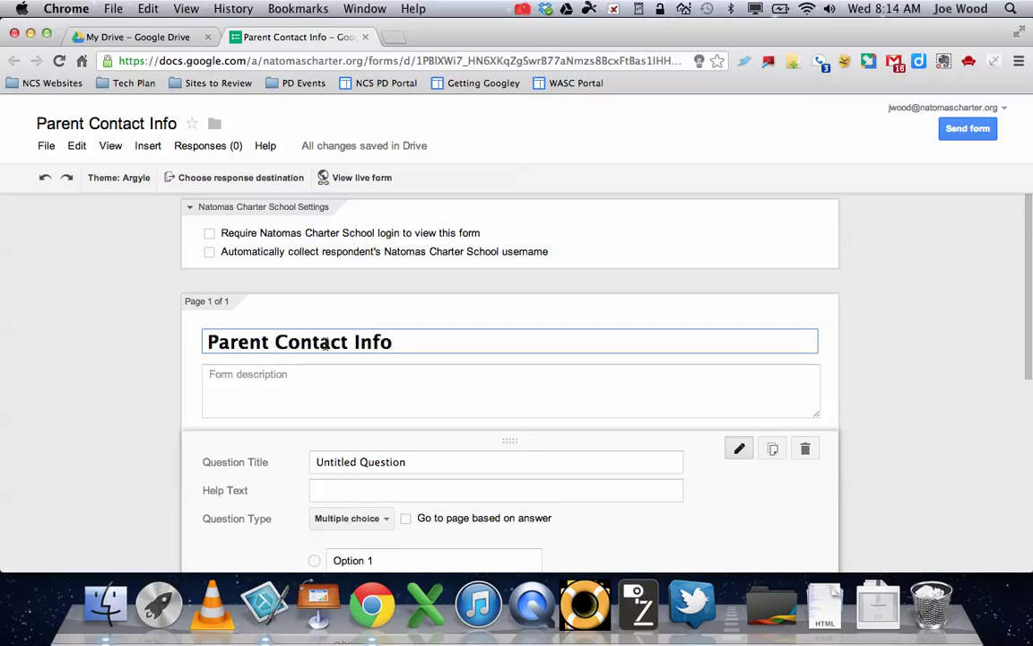
Step: Enter the form description 'Please complete the form to provide your contact information.'
left_click(287, 374)
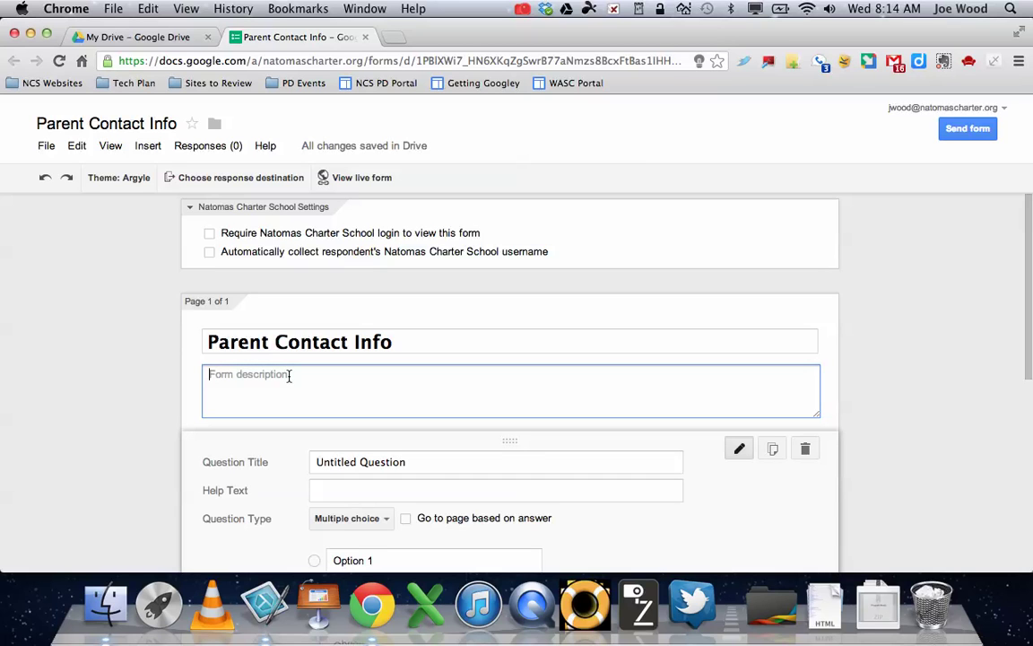
type("Please comp")
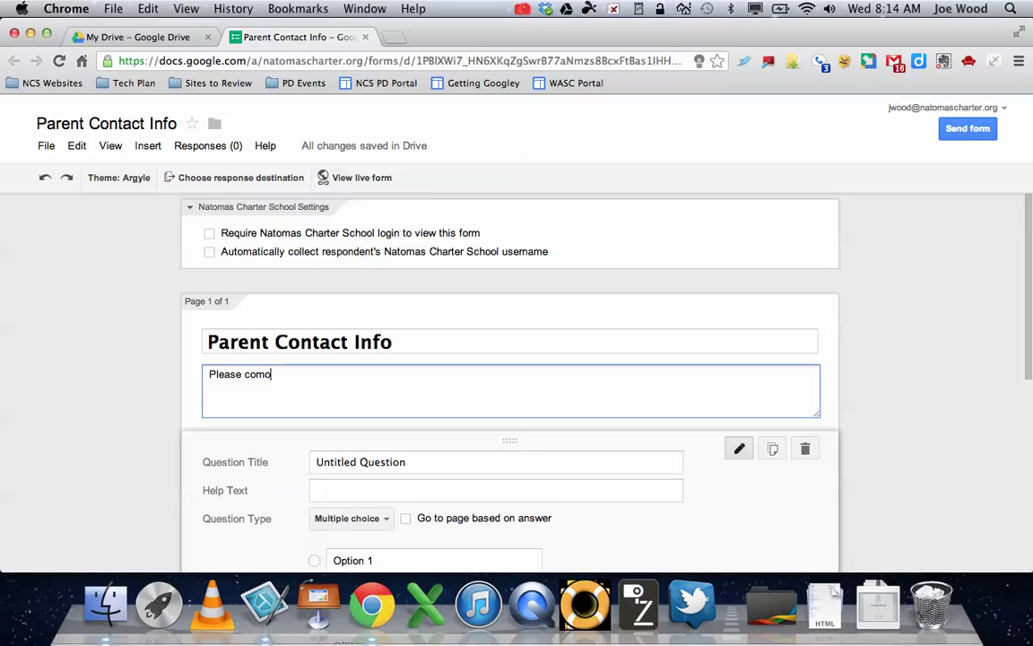
type("le")
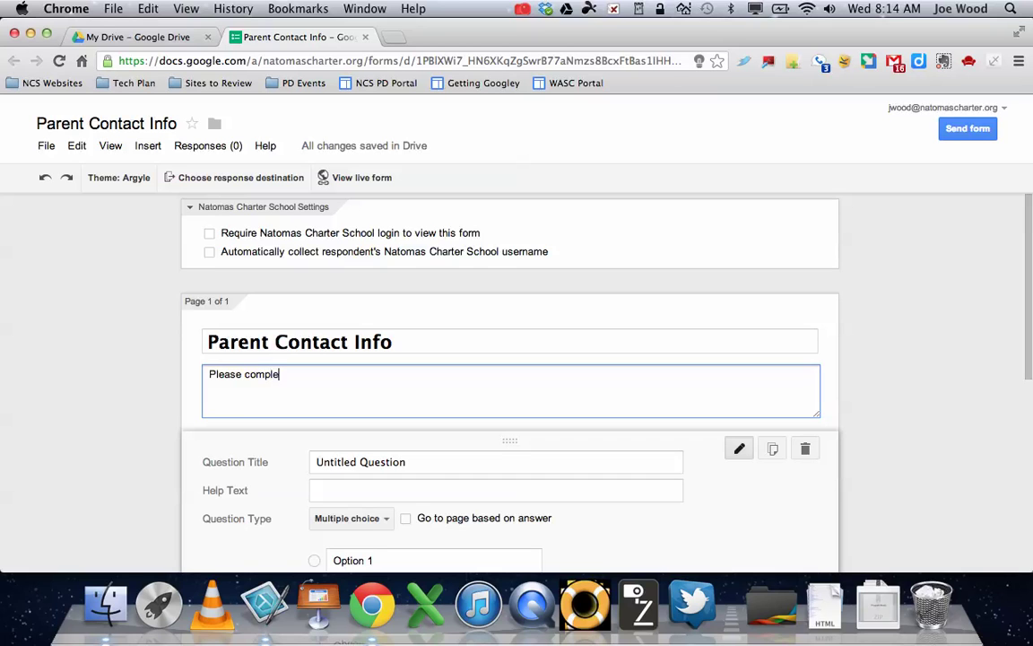
type("te the")
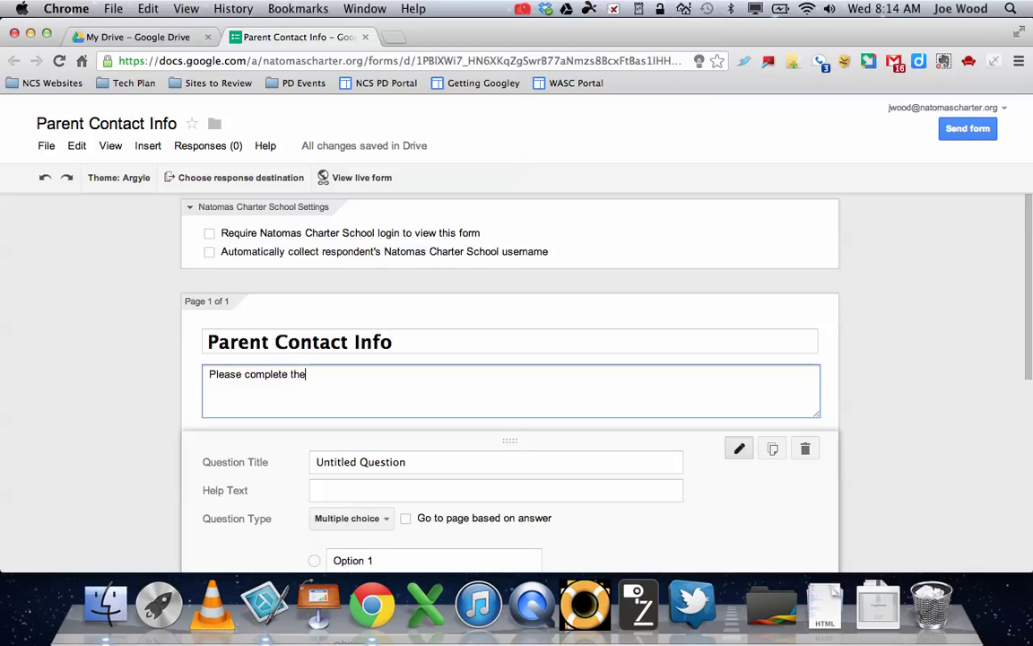
type(" form to provide your co")
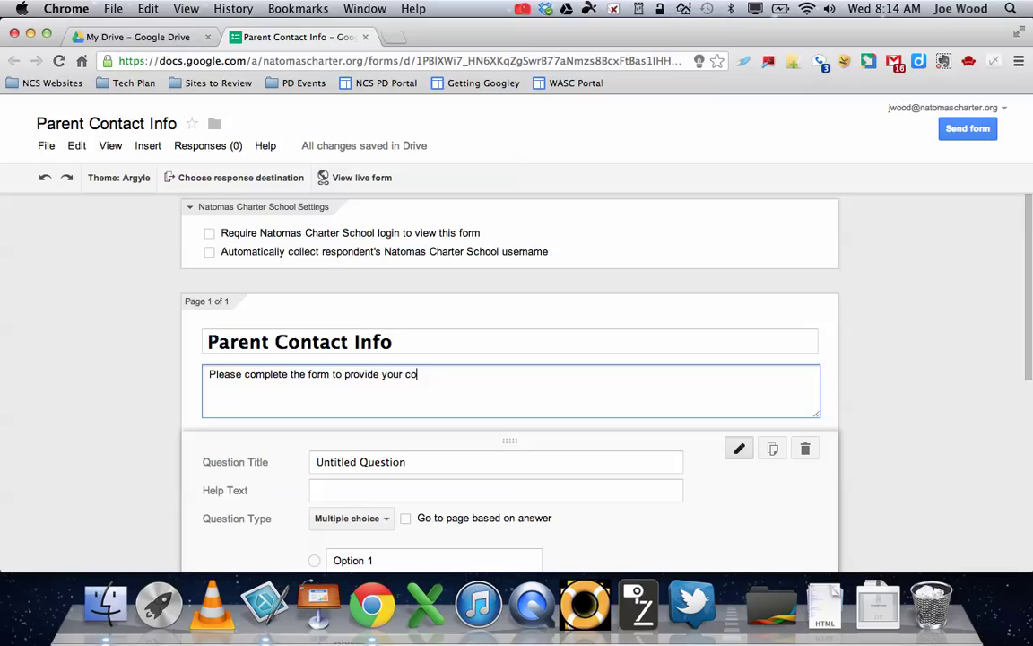
type("ntact information.")
scroll(375, 459, "down", 3)
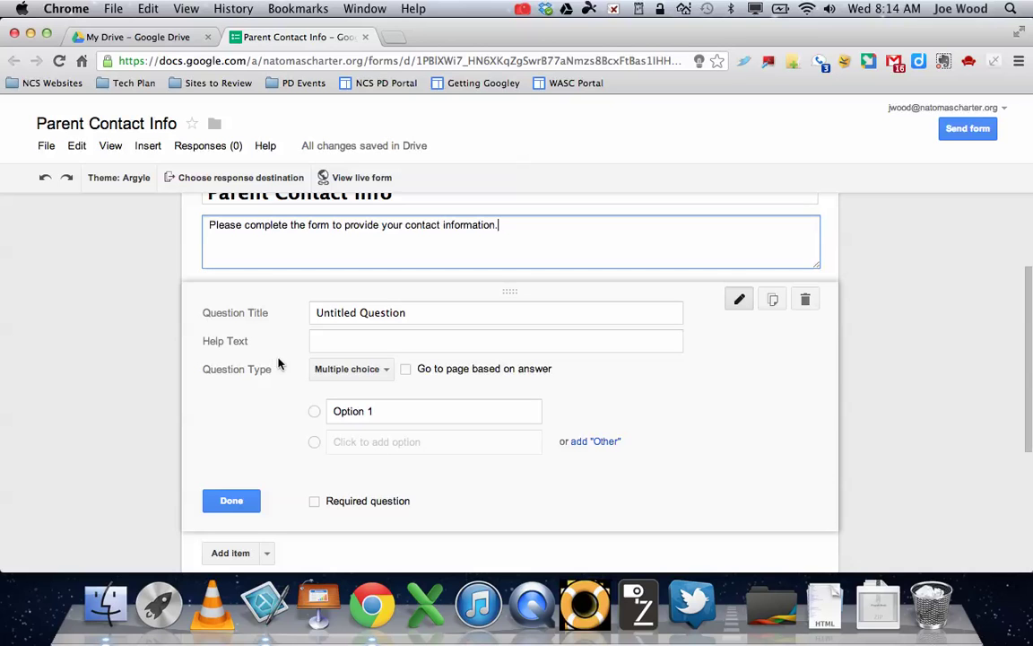
Step: Make the first question a required Text question 'Last Name' with help text 'Please provide your last name.'
left_click(364, 312)
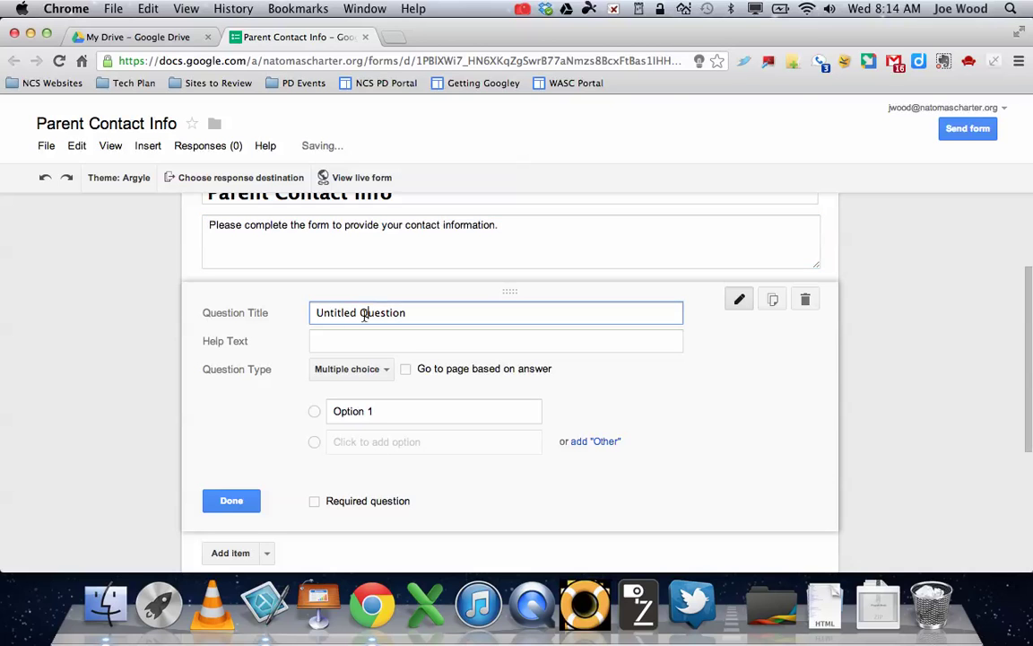
triple_click(364, 313)
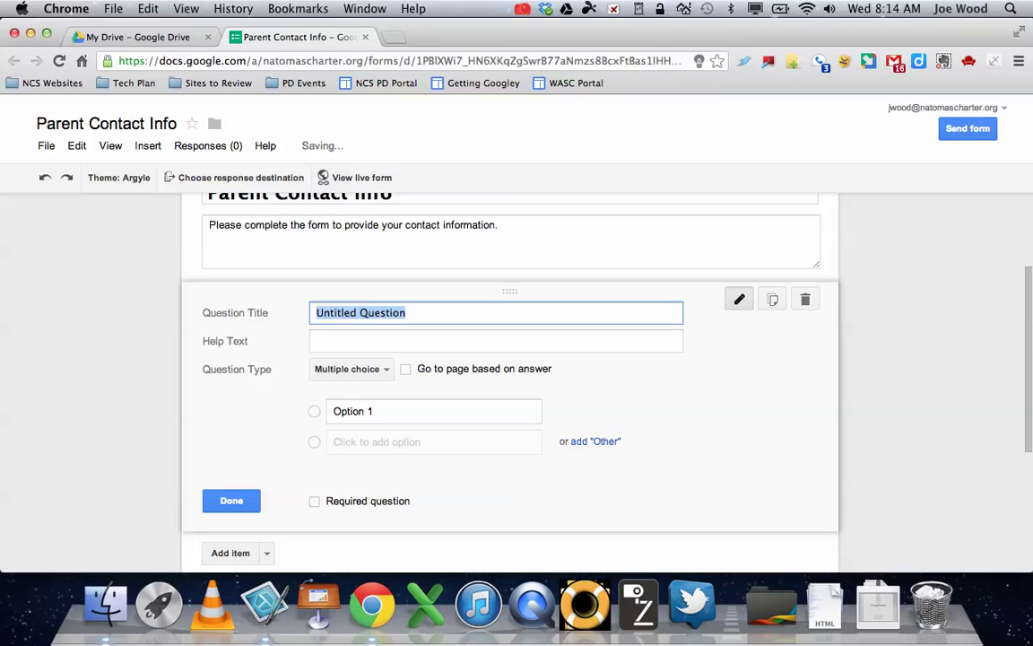
type("Last ")
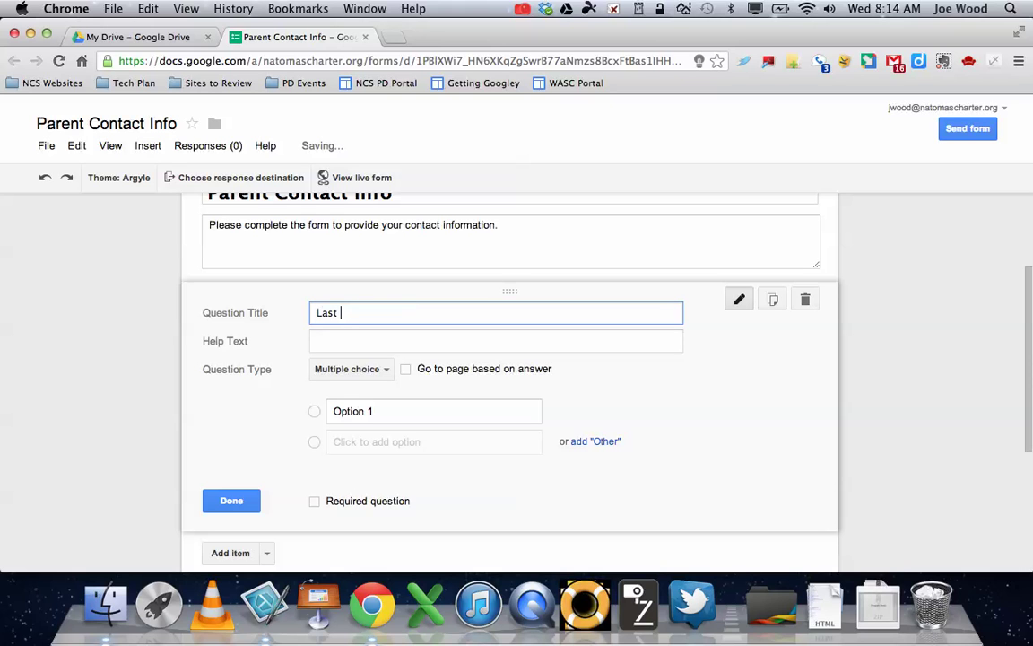
type("Name")
left_click(399, 343)
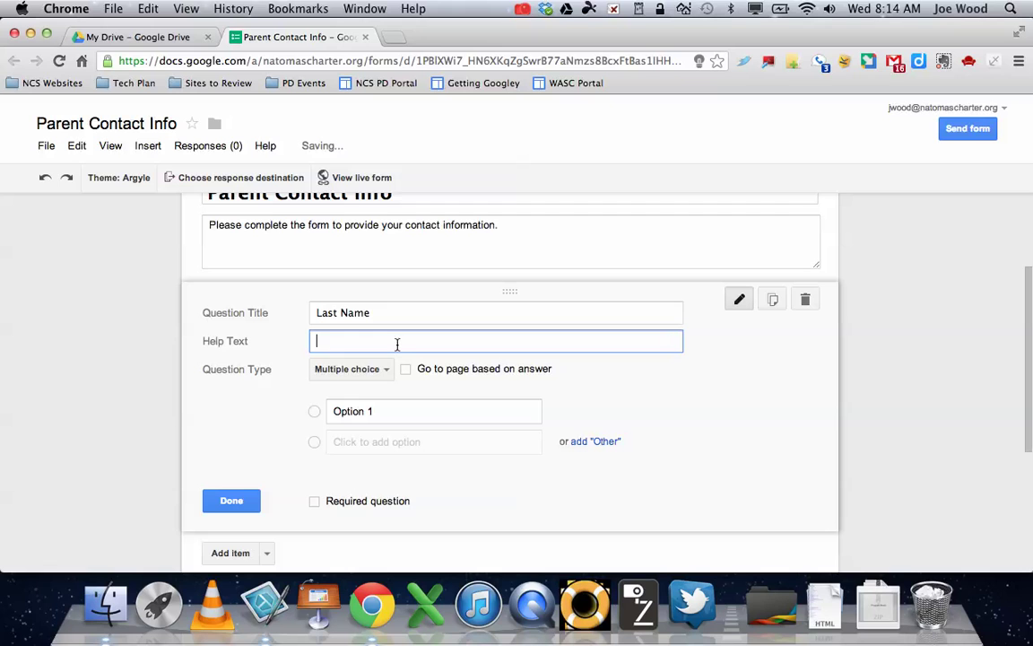
type("P")
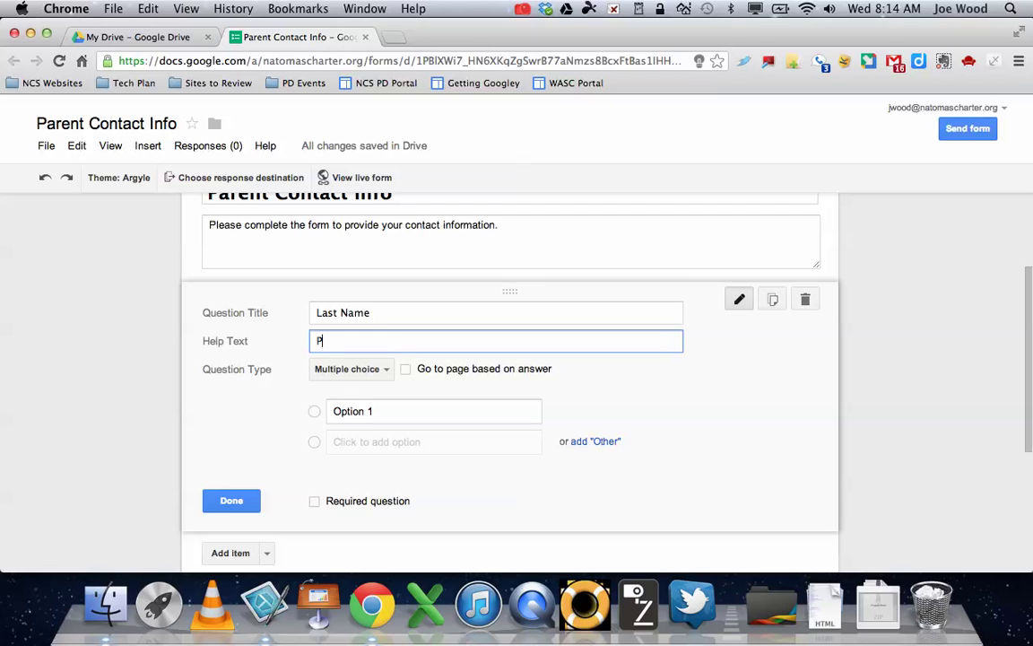
type("lease provide your last name.")
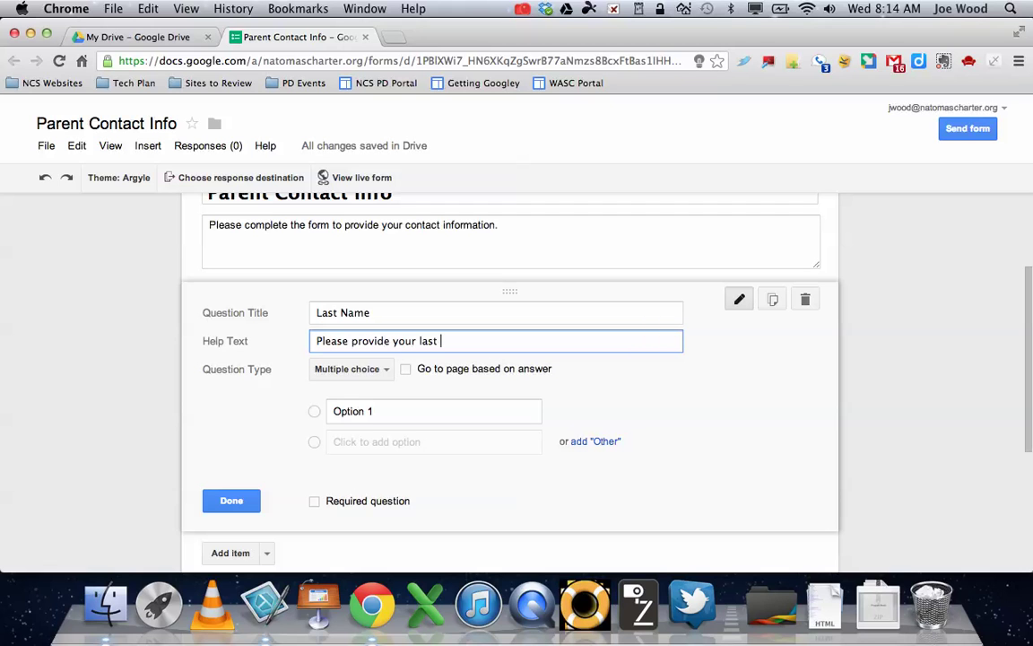
left_click(362, 370)
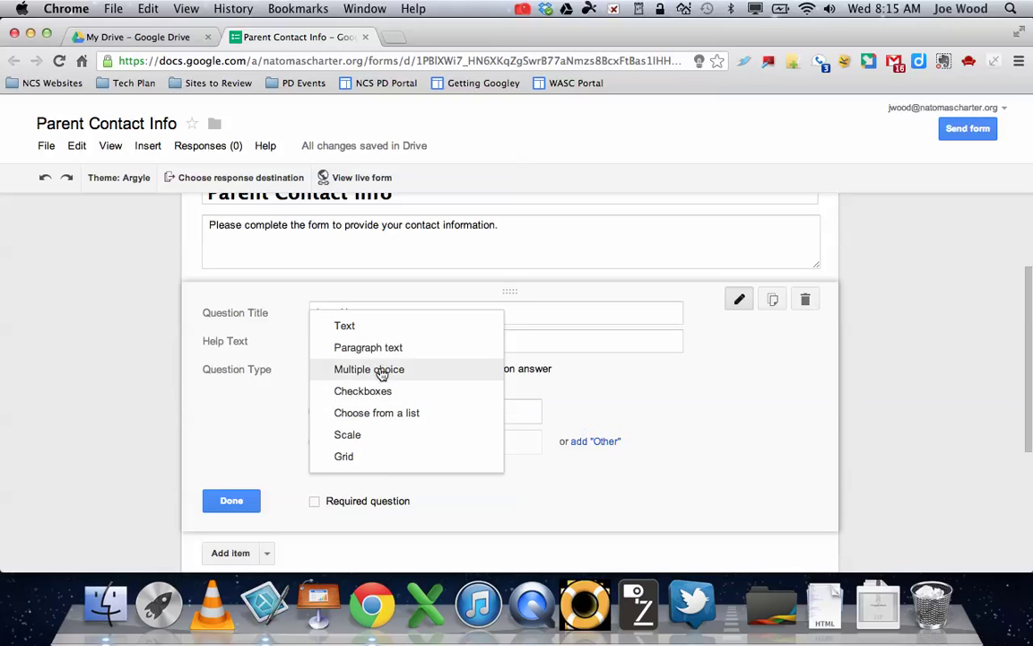
left_click(362, 332)
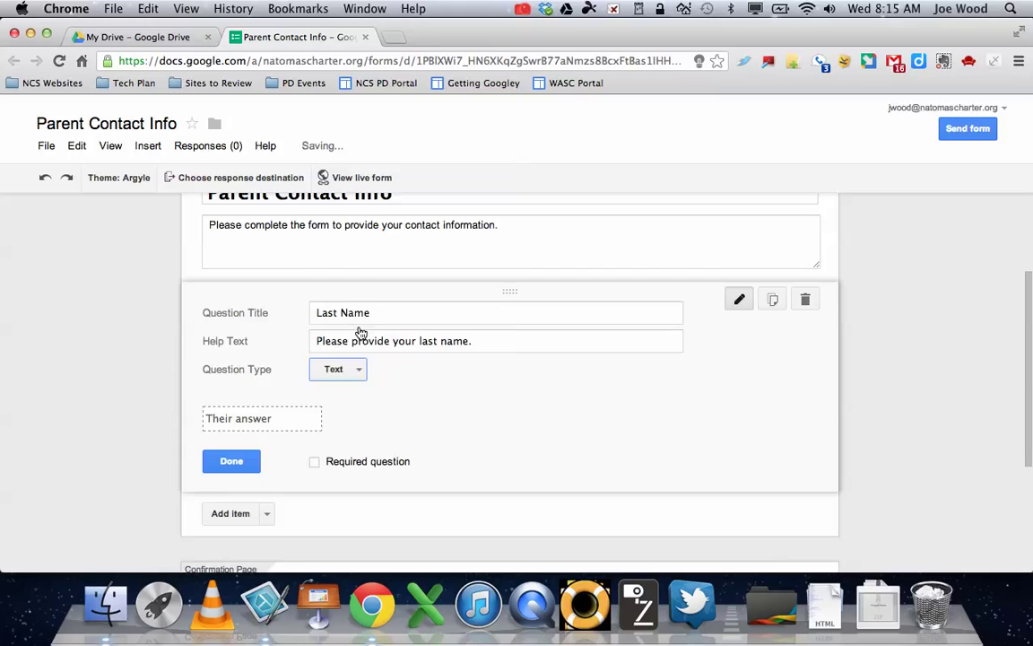
left_click(315, 463)
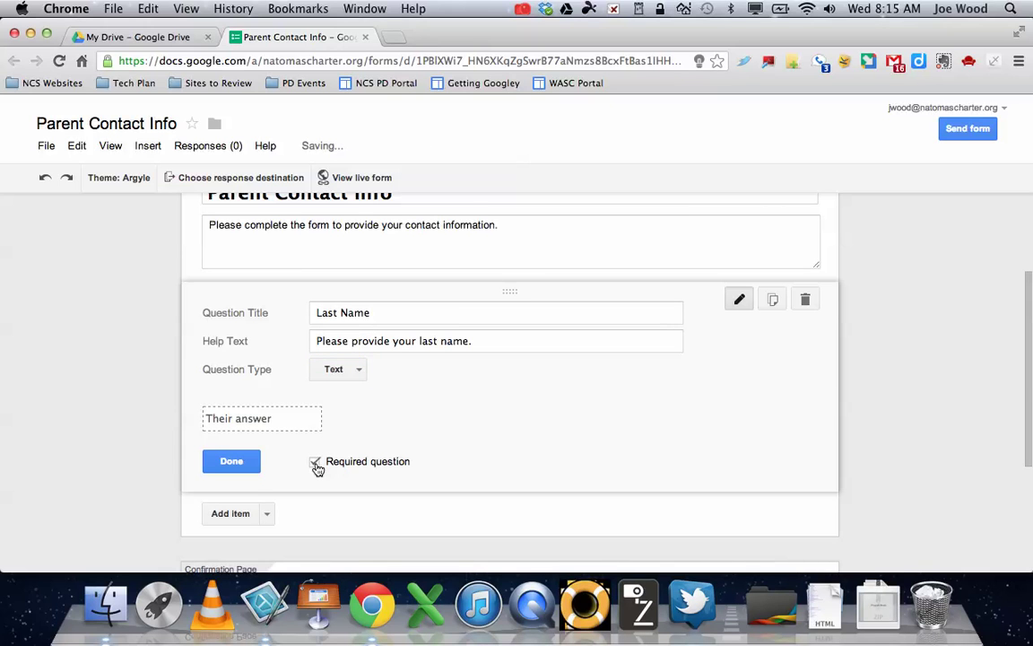
left_click(231, 461)
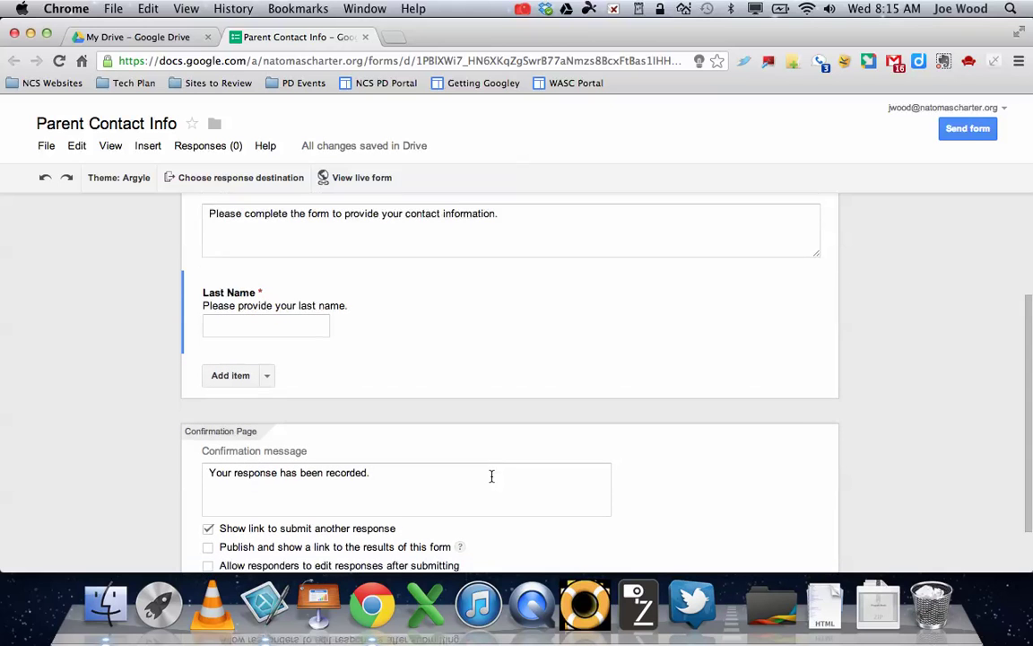
Step: Add a required Text question 'First Name' with help text asking for the first name
left_click(267, 375)
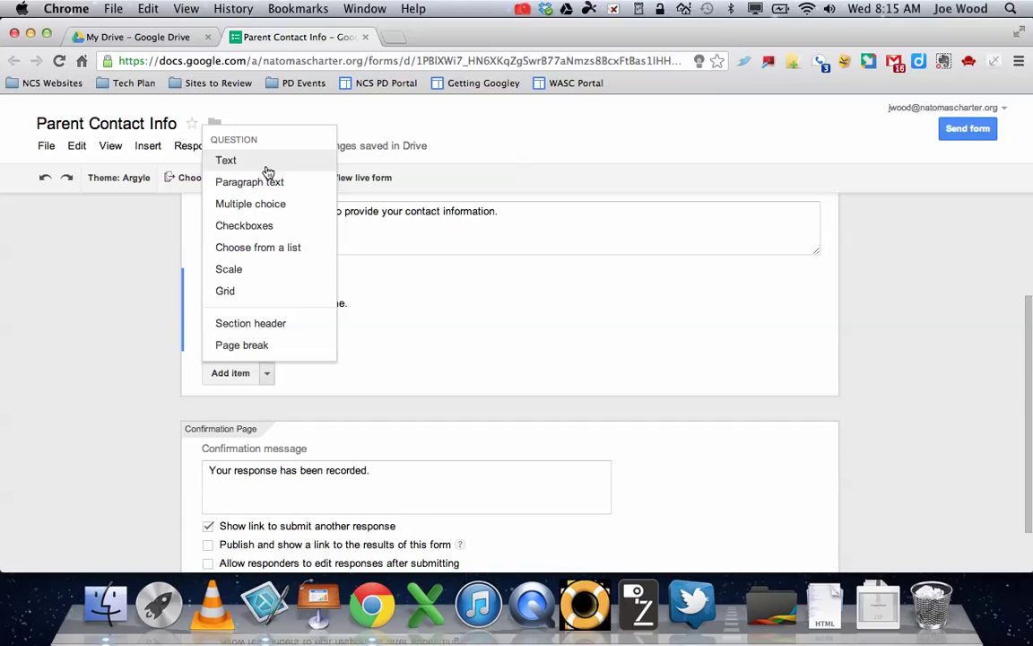
left_click(268, 169)
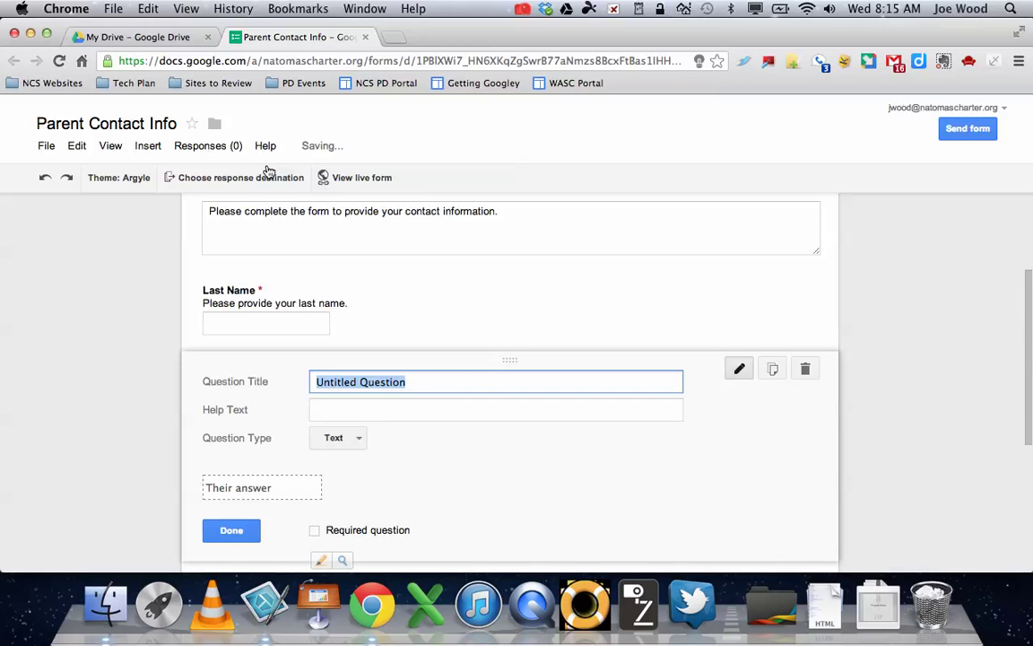
type("First Name")
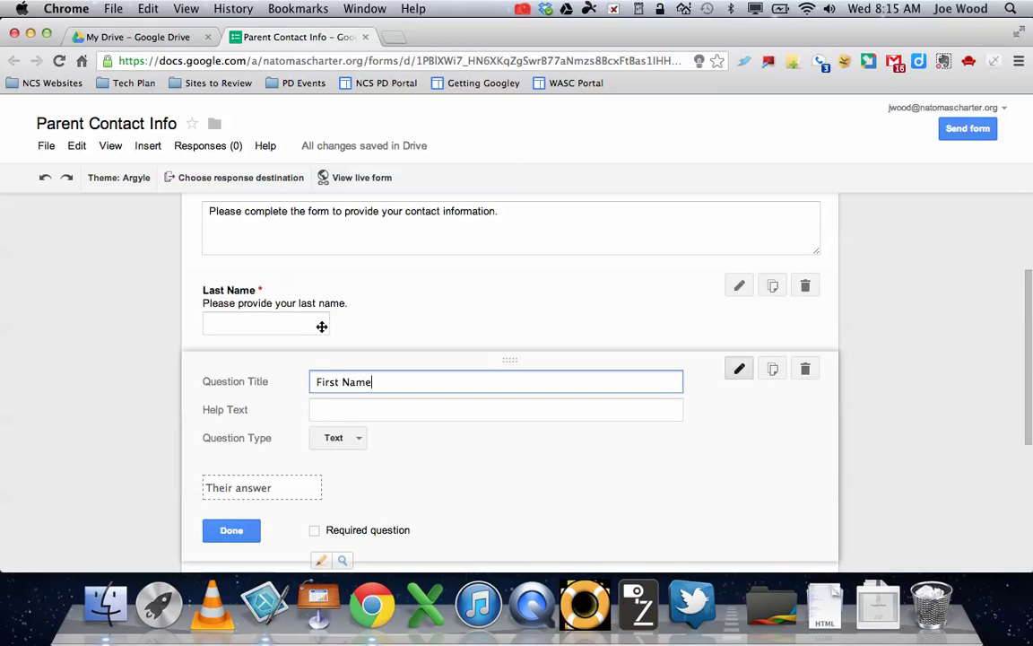
left_click(335, 414)
type("Pla")
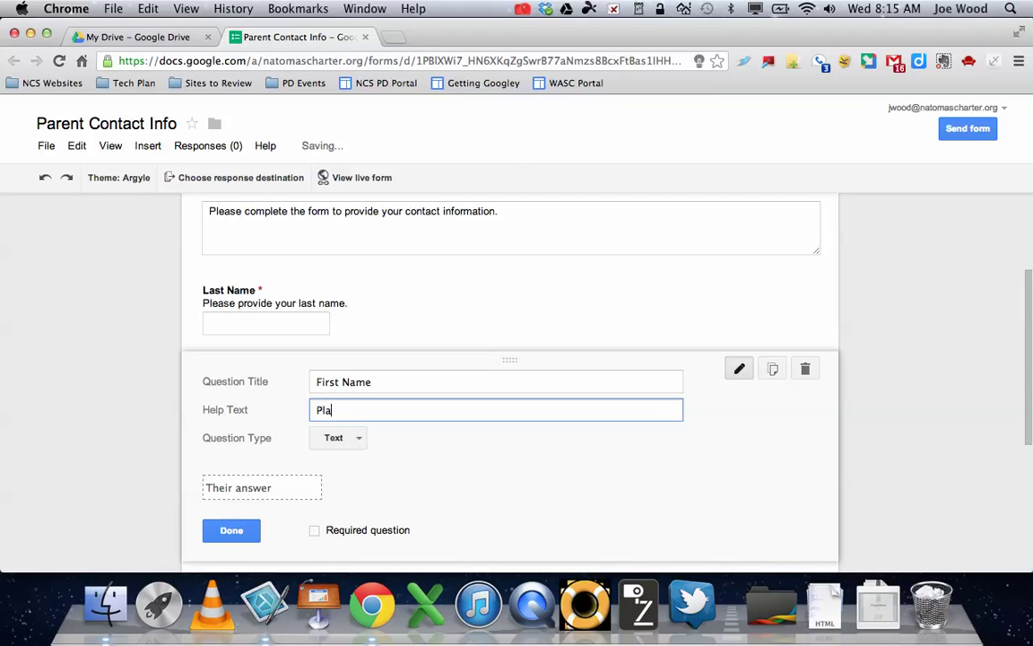
type("ase provide your f")
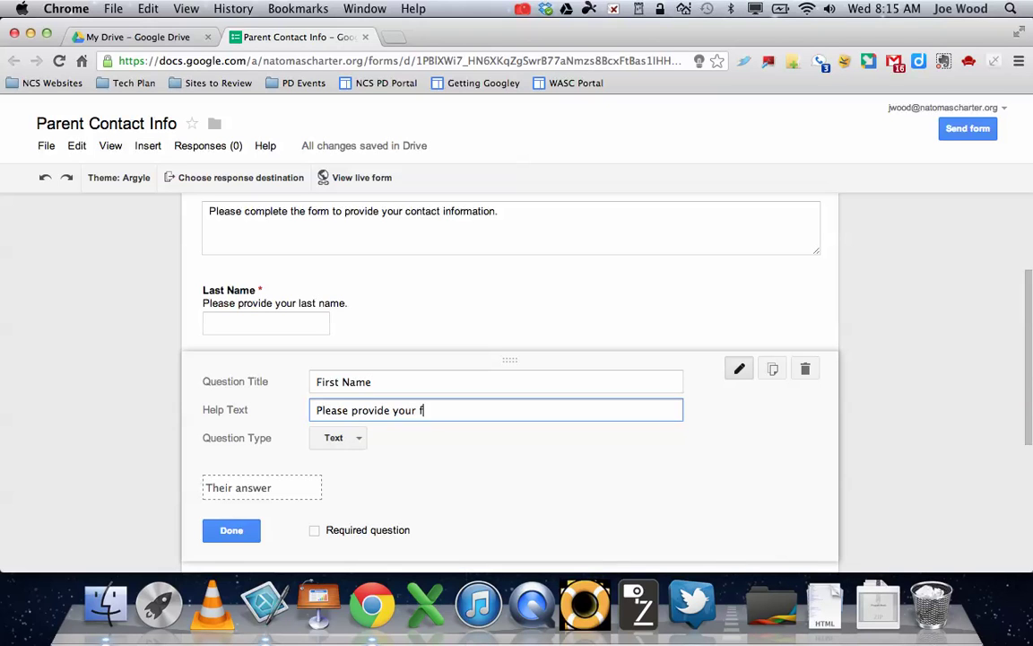
type("irst name.")
left_click(315, 531)
left_click(248, 534)
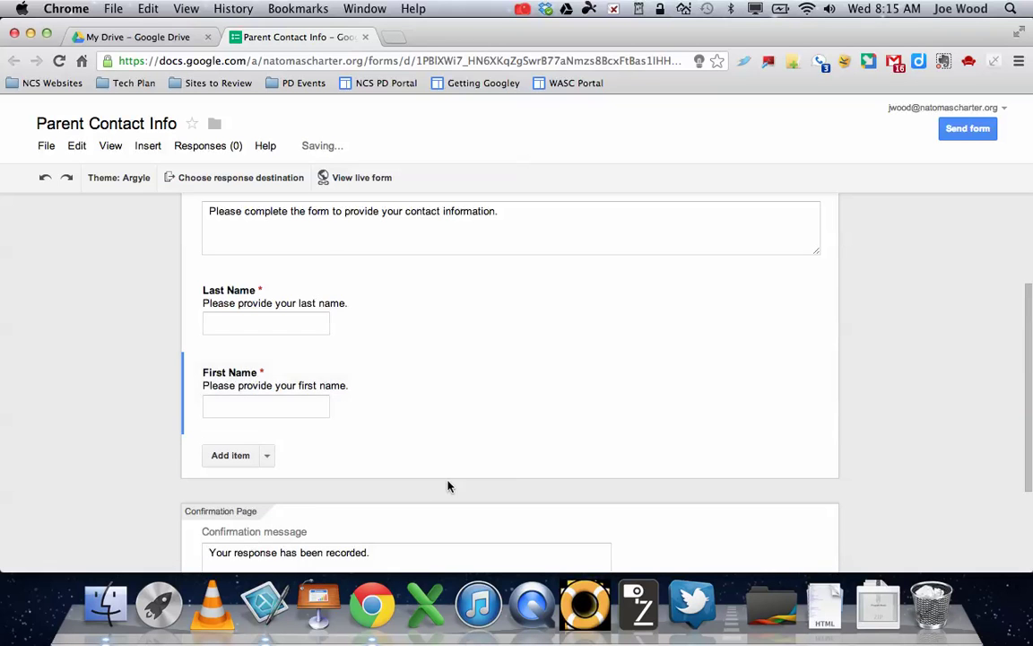
Step: Add a required Text question 'Phone Number' with help text 'Please provide your phone number.'
scroll(448, 486, "down", 3)
left_click(268, 323)
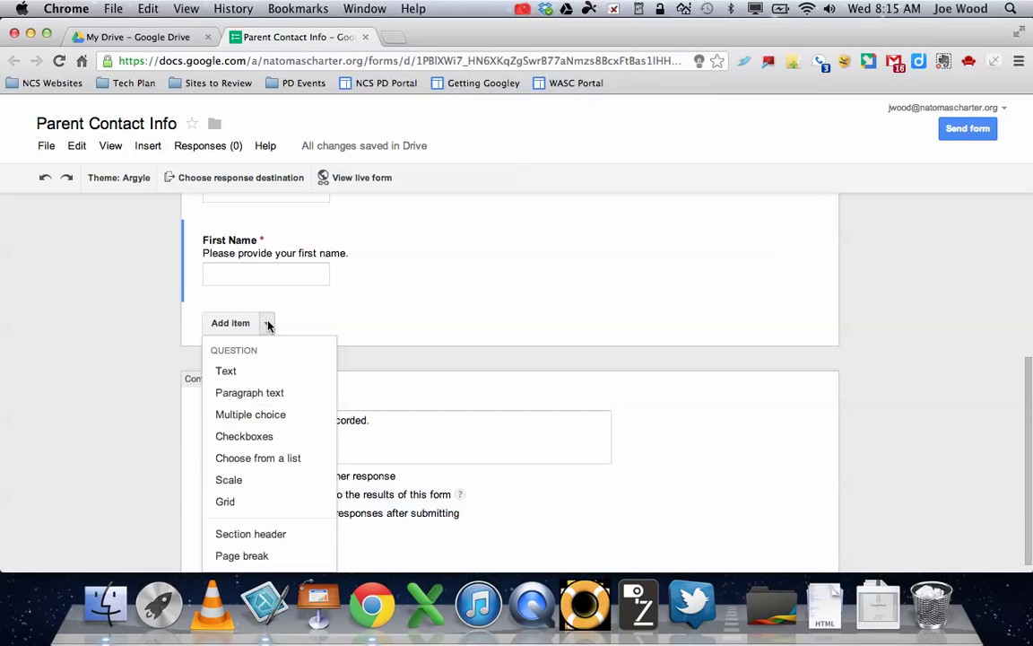
left_click(257, 372)
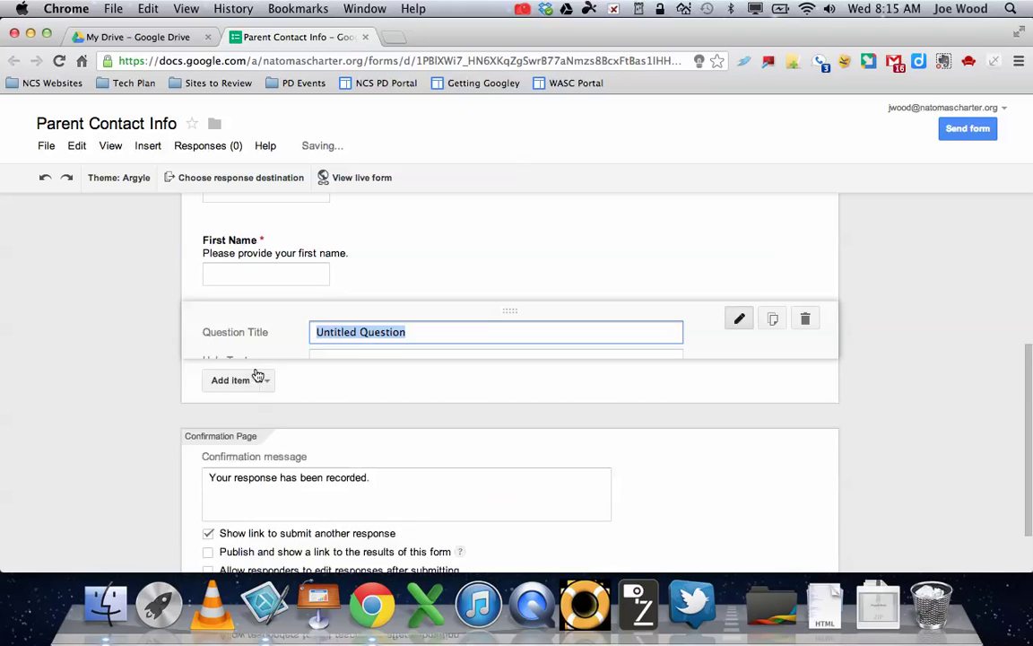
type("Phone Number")
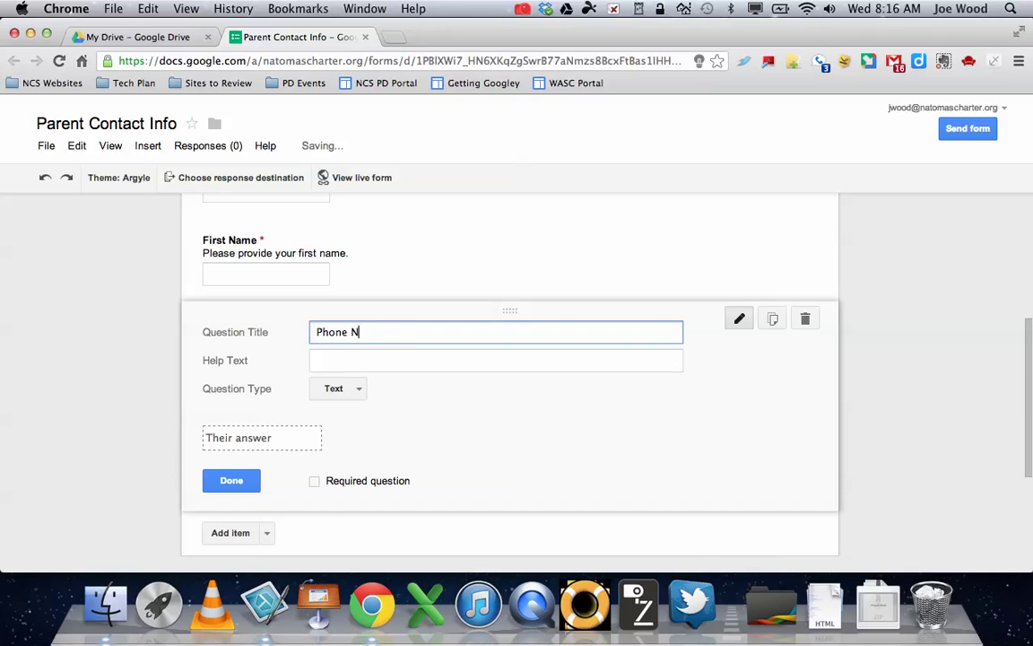
left_click(425, 363)
type("Plea")
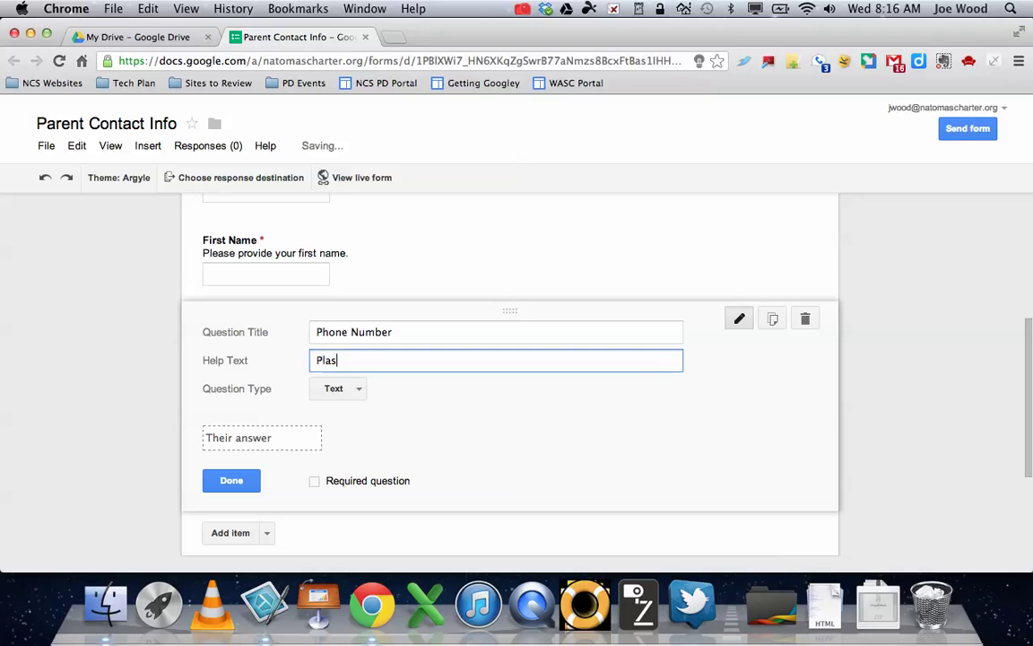
key("BackSpace")
type("ase provie")
key("BackSpace")
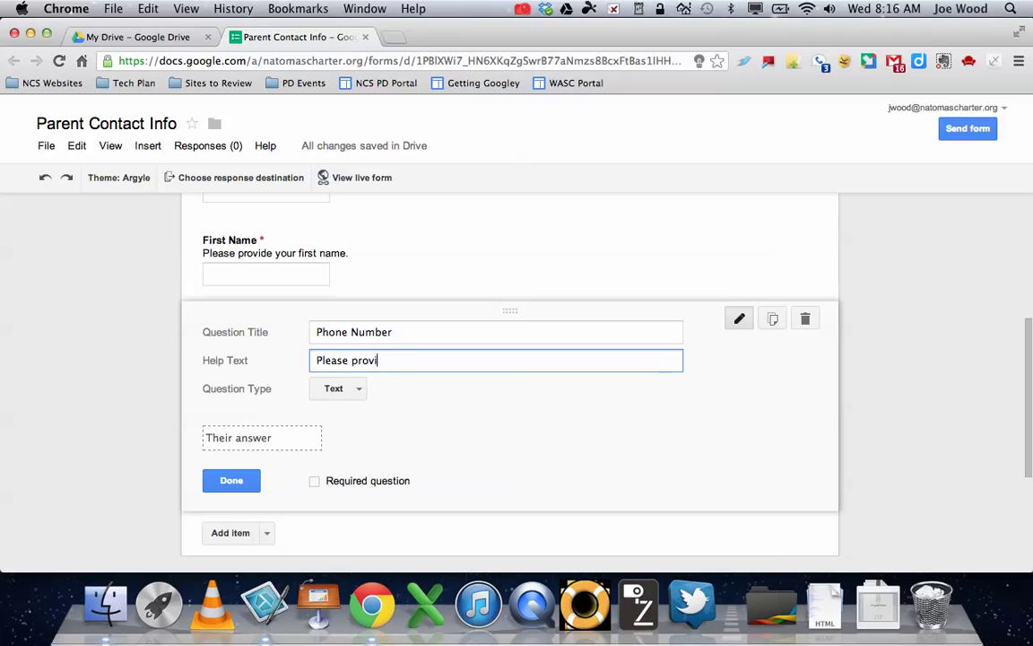
type("de your phone number.")
left_click(315, 482)
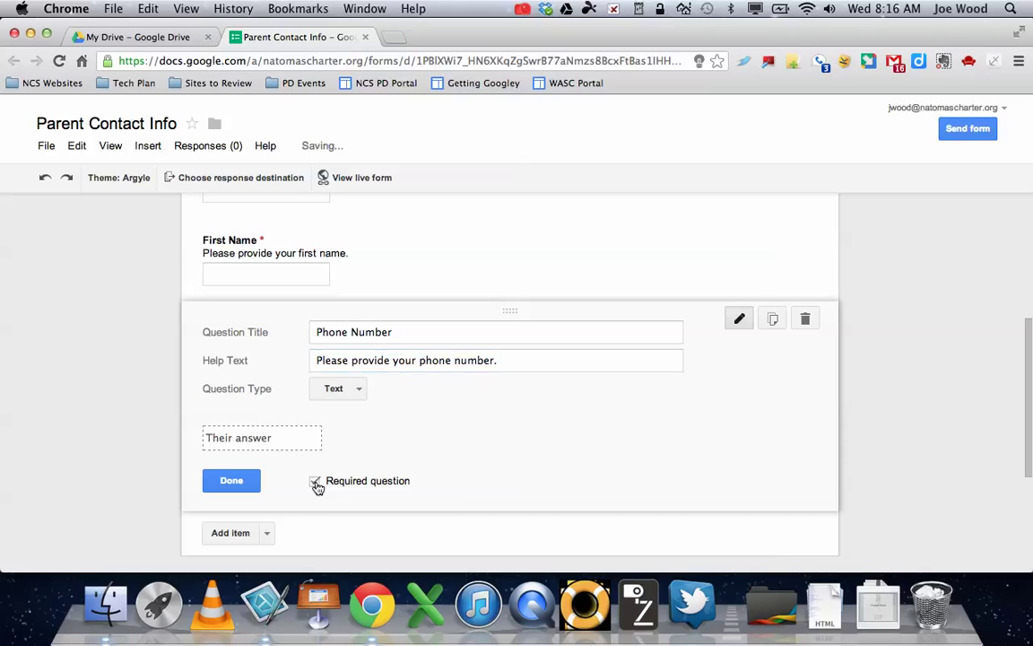
left_click(231, 480)
scroll(449, 489, "up", 2)
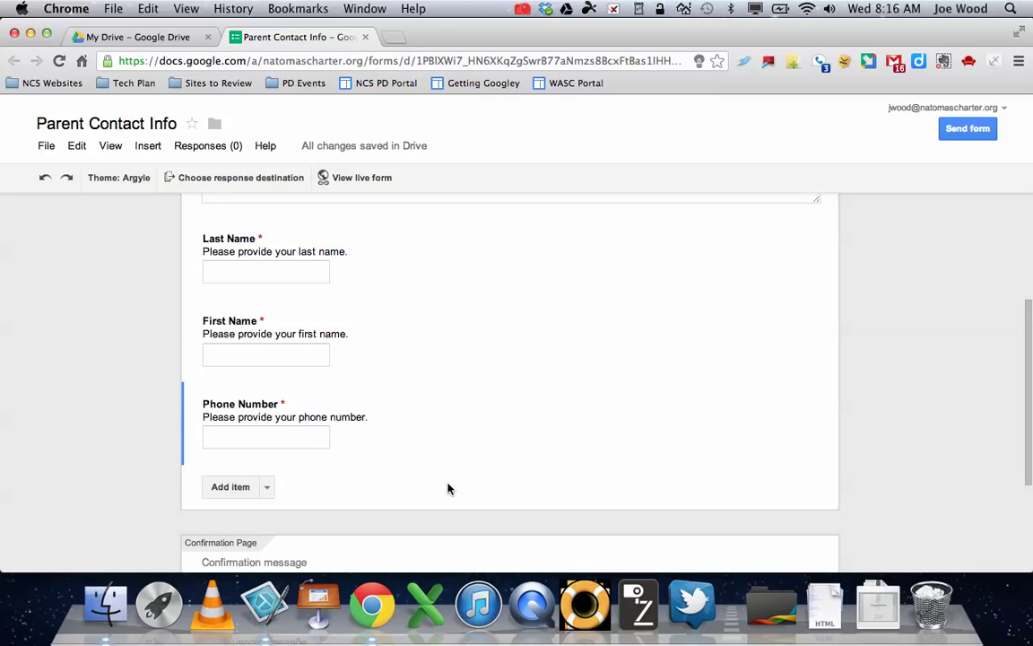
Step: Add a multiple-choice question titled 'What type of phone is this number?'
left_click(267, 487)
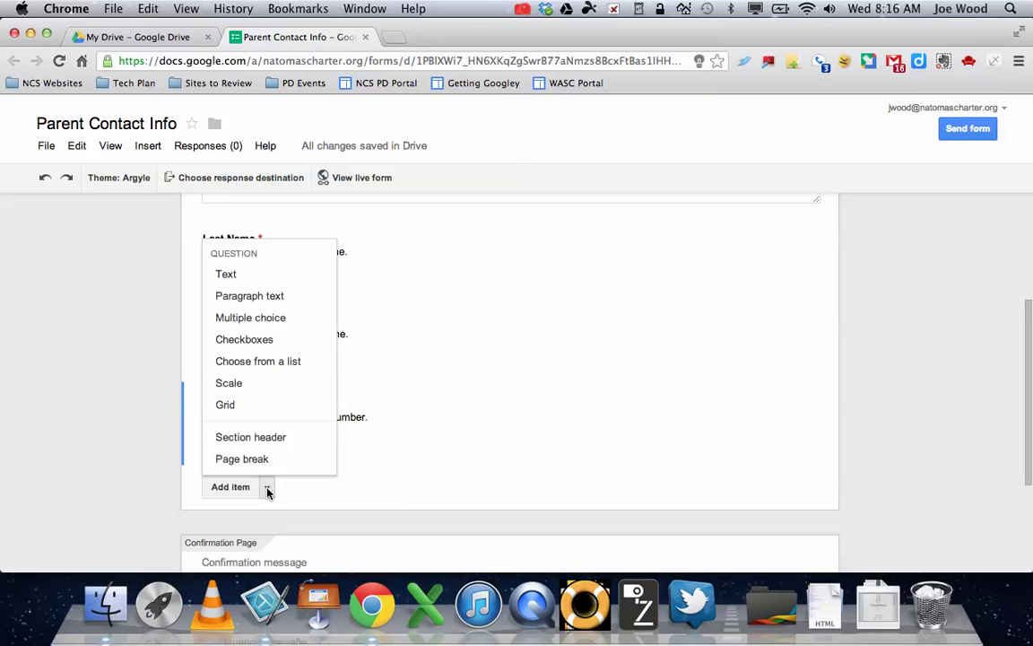
left_click(265, 318)
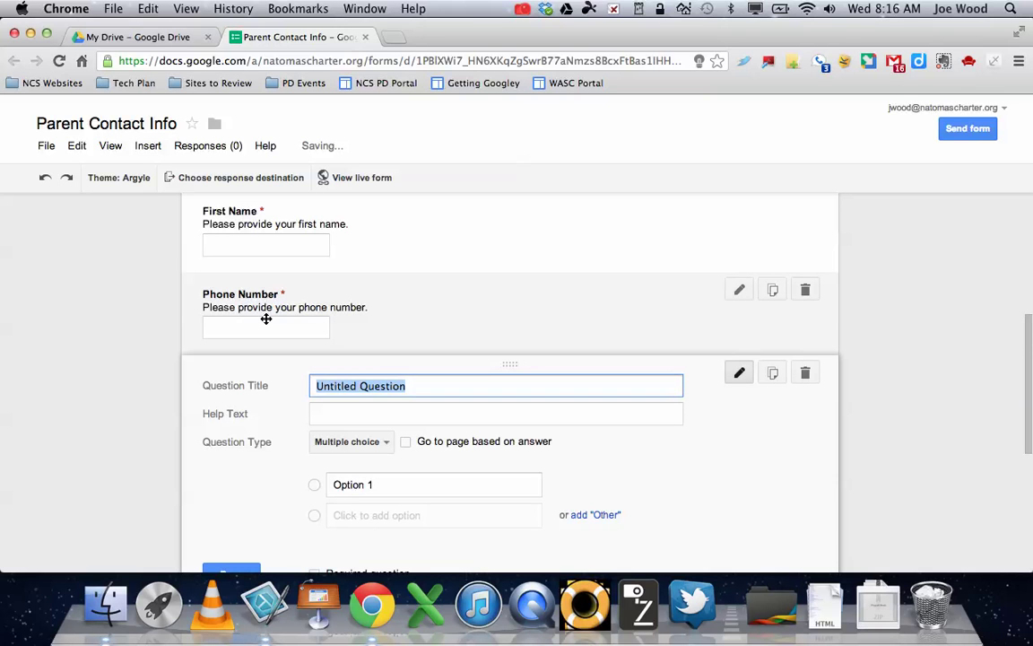
type("What tim")
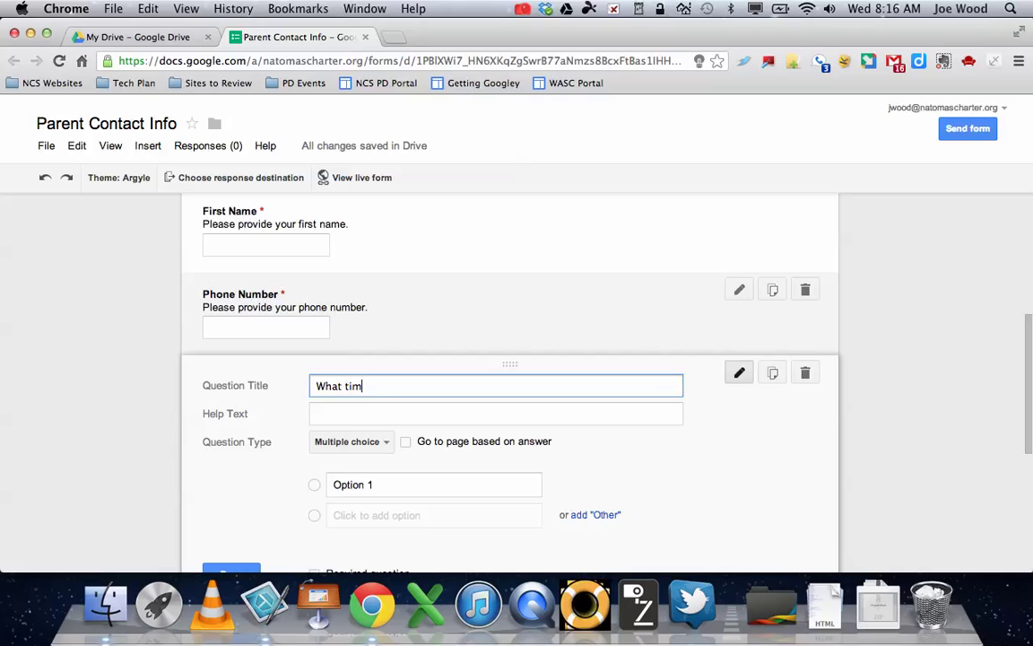
key("BackSpace")
key("BackSpace")
type("ype of phoes i")
key("BackSpace")
key("BackSpace")
key("BackSpace")
type("n")
key("BackSpace")
key("BackSpace")
type("ne is thi")
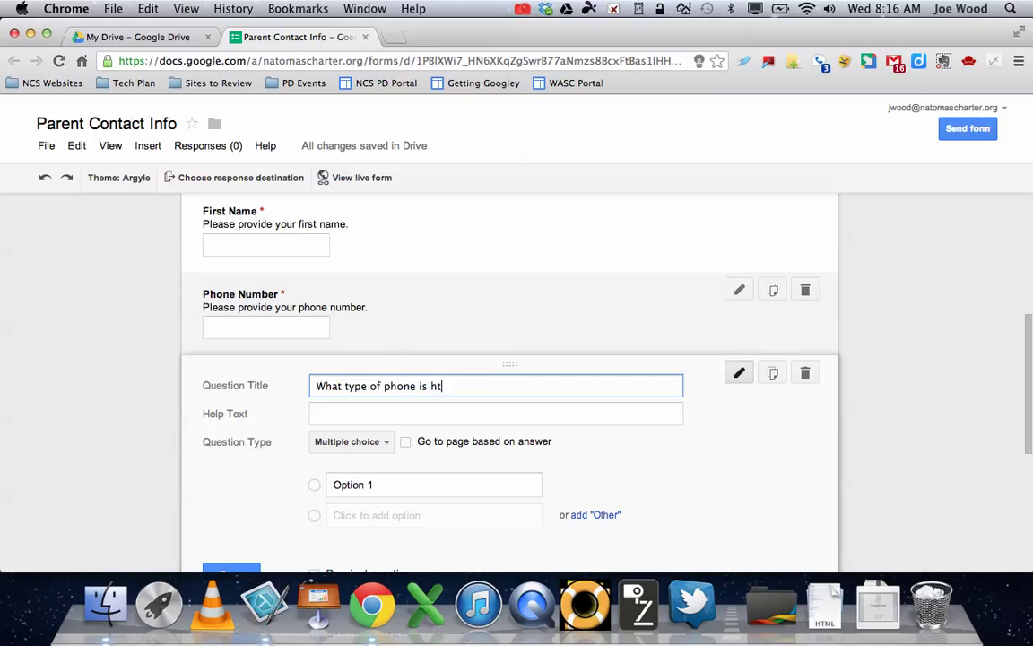
type("s number?")
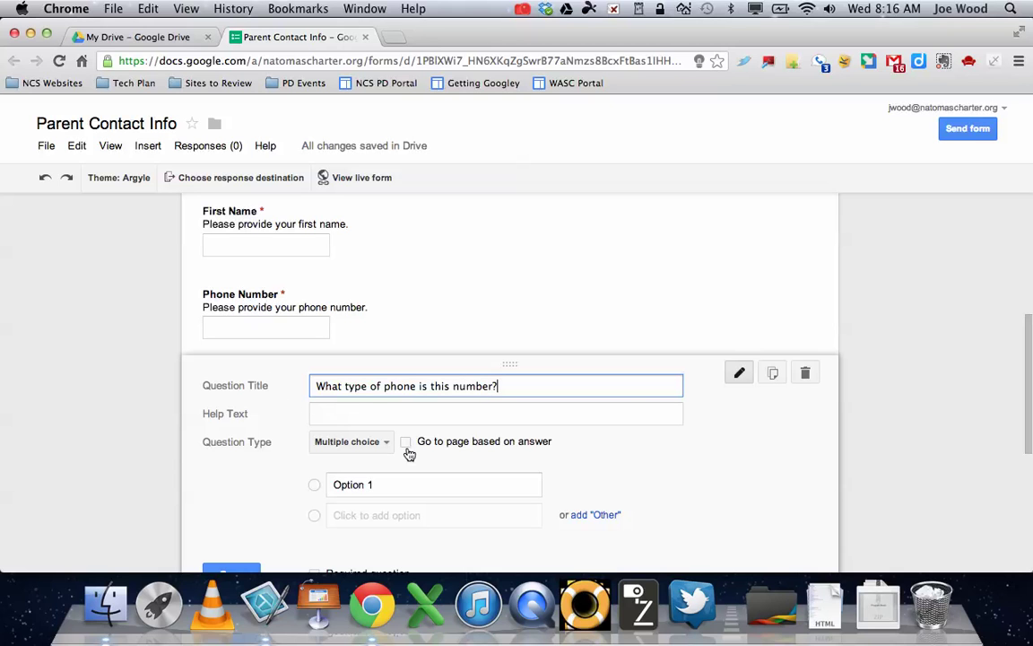
Step: Give it the choices Cell Phone, Land Line and Business Phone, and make it required
left_click(362, 485)
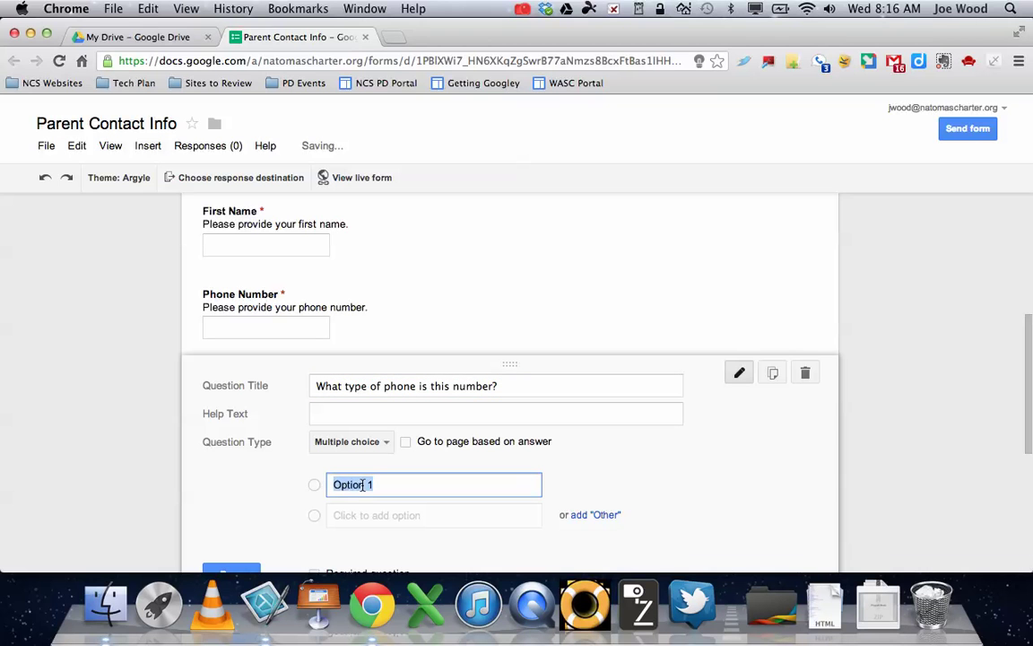
type("Cell Phone")
key("Return")
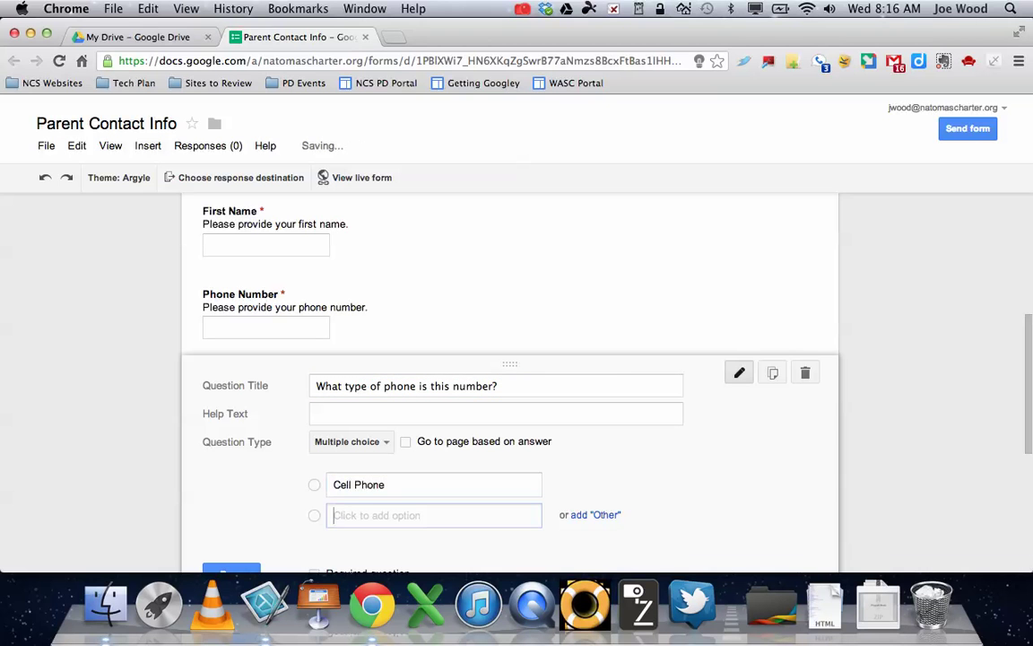
type("Land Line")
key("Return")
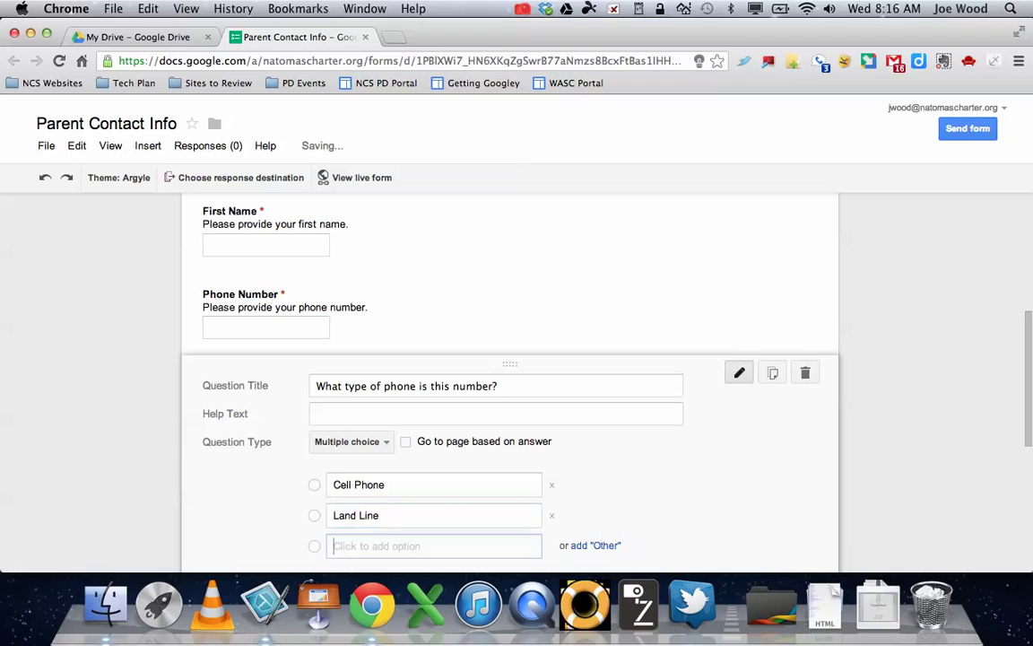
type("Business")
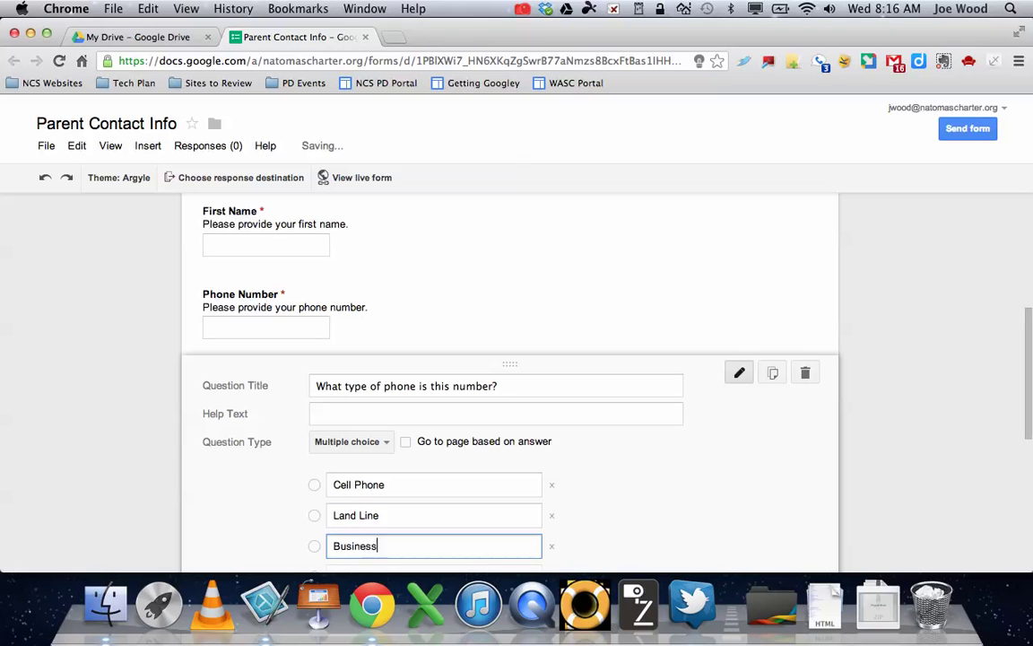
type(" Phone")
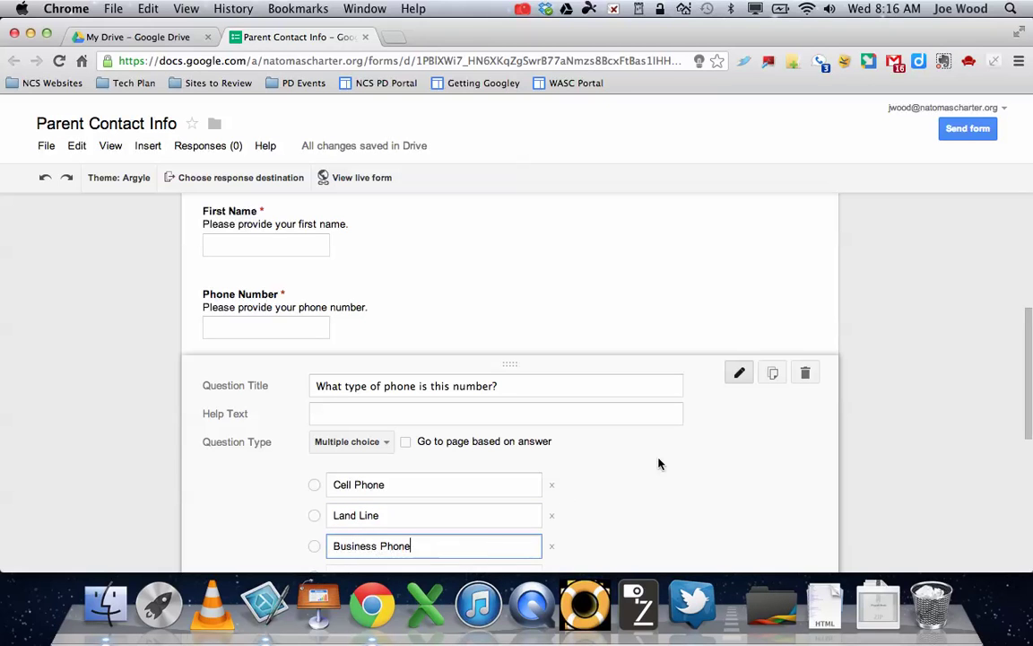
scroll(670, 456, "down", 3)
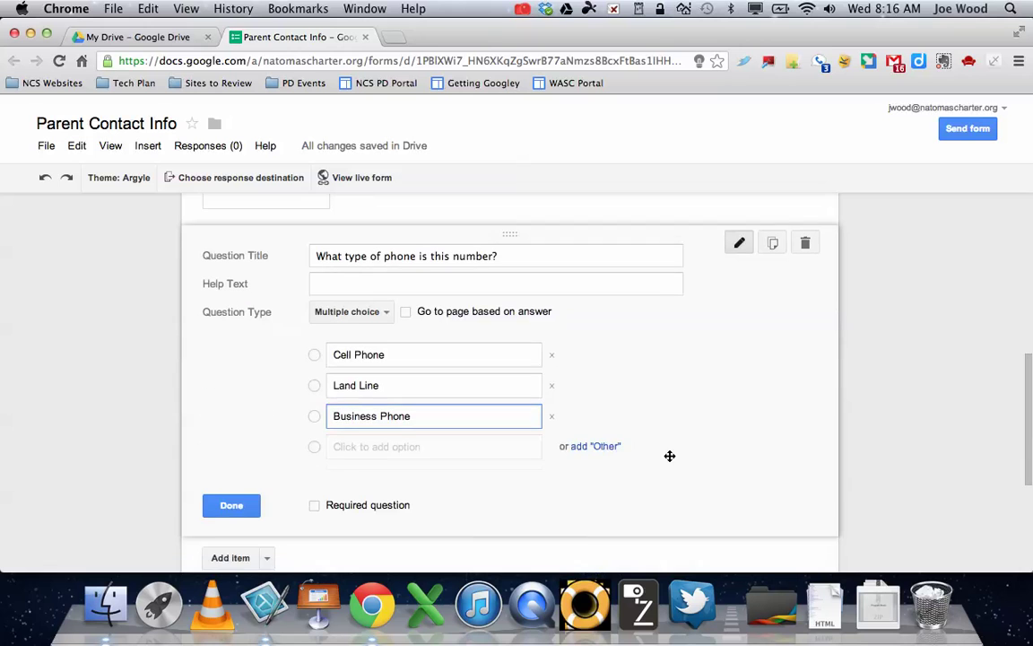
left_click(315, 505)
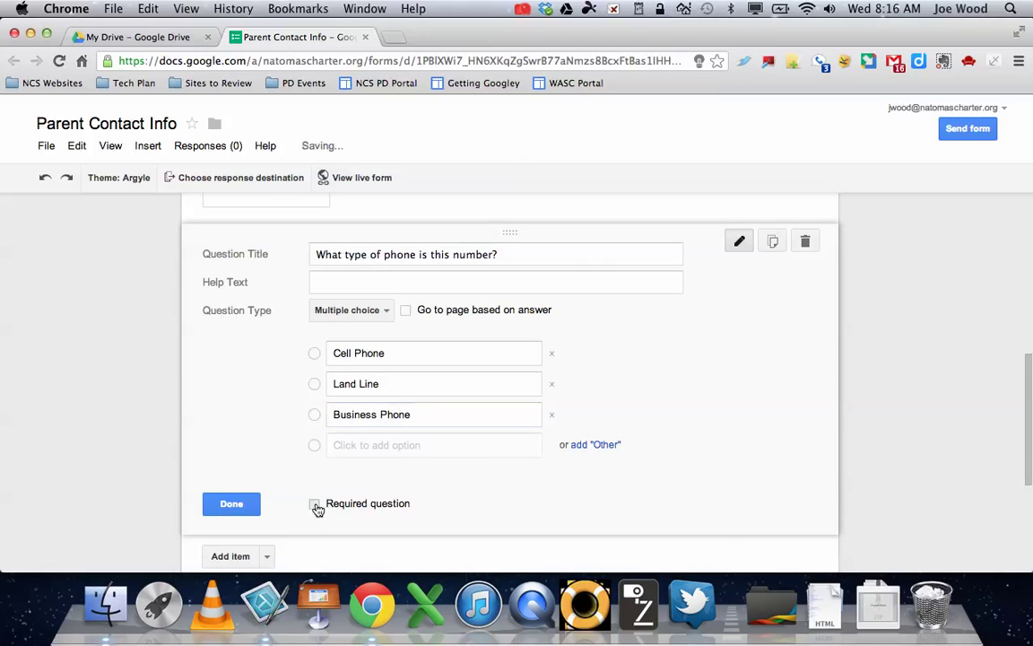
left_click(231, 504)
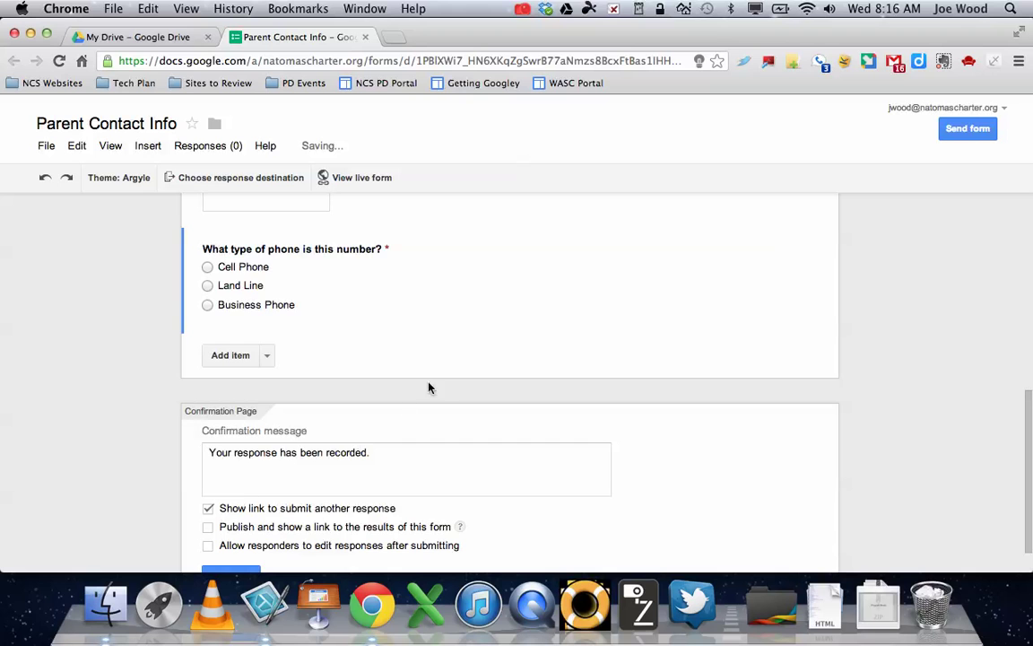
Step: Drag the phone-type question card so it sits just above Phone Number
scroll(439, 380, "up", 15)
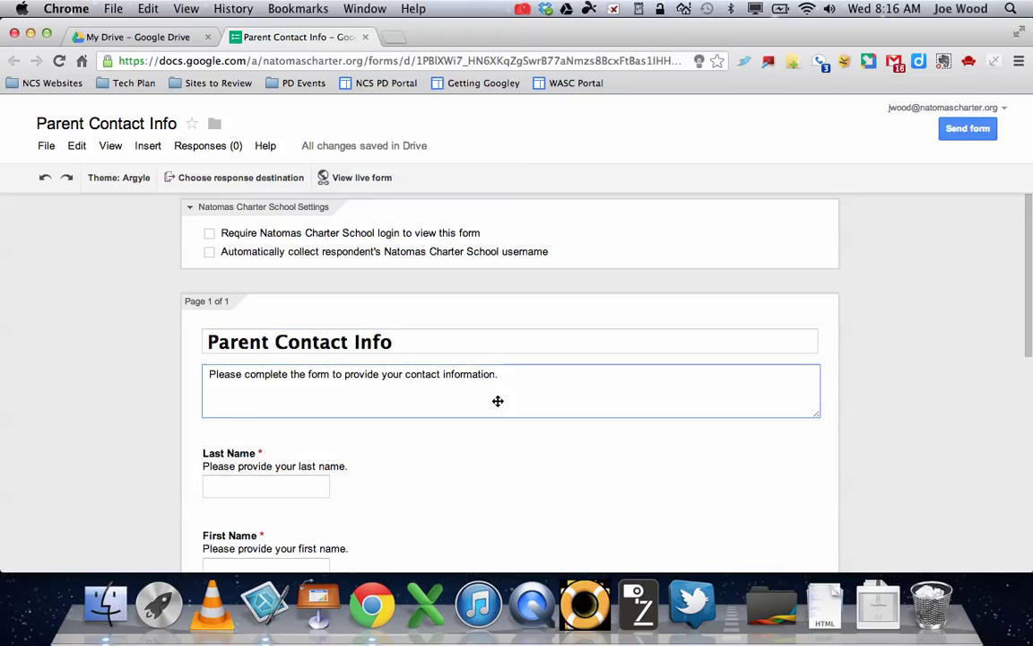
scroll(473, 401, "down", 3)
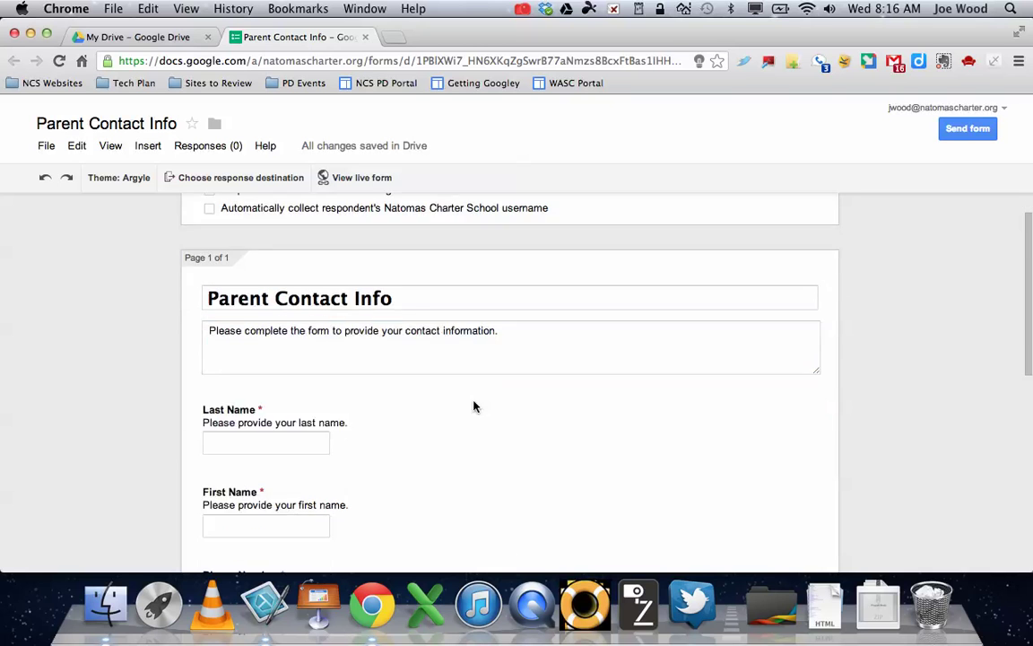
scroll(475, 402, "down", 4)
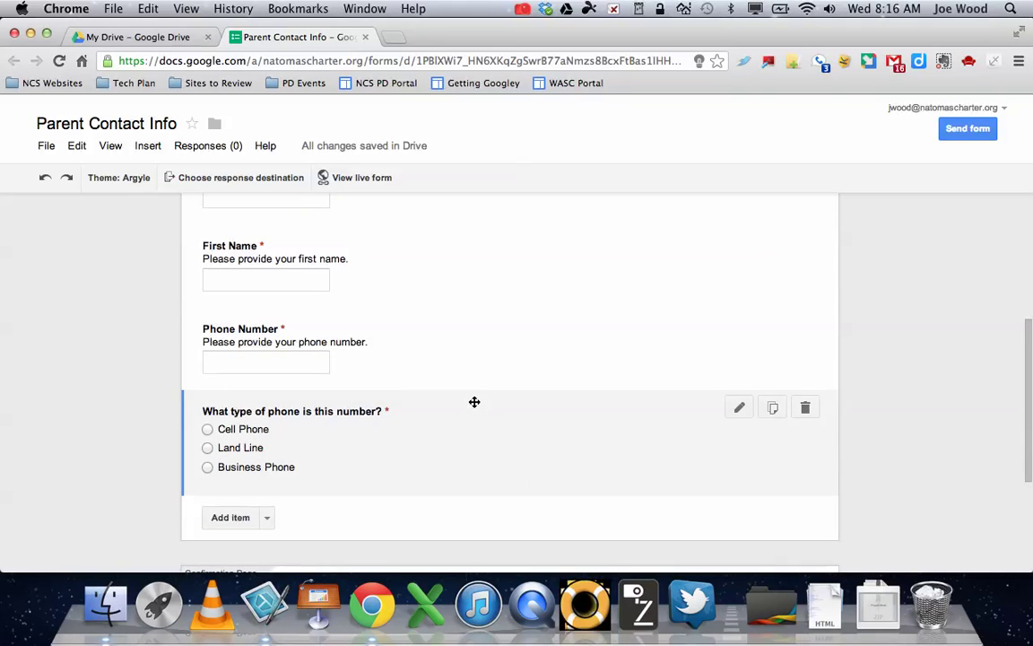
left_click_drag(475, 402, 484, 464)
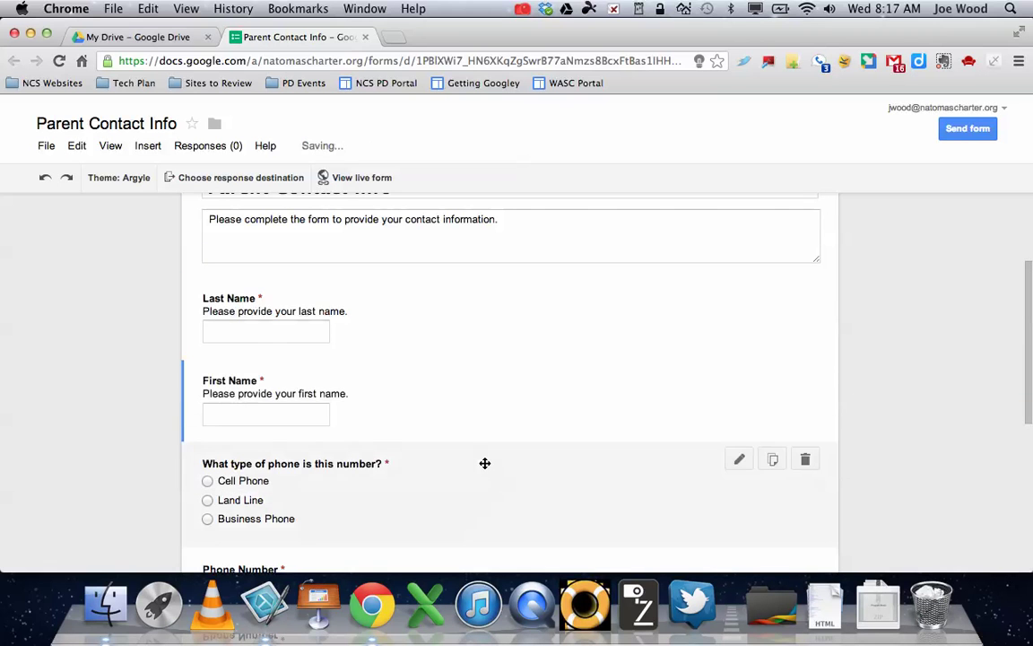
scroll(561, 509, "down", 5)
scroll(560, 509, "down", 2)
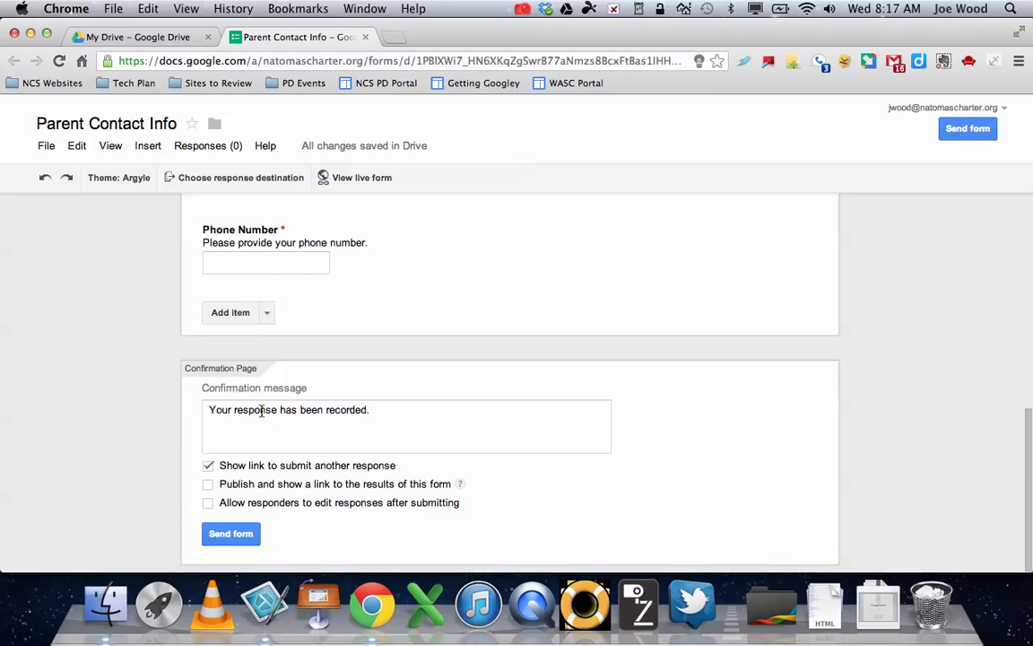
Step: Replace the confirmation message with thanks for completing the form and a contact name for questions
left_click_drag(371, 409, 204, 409)
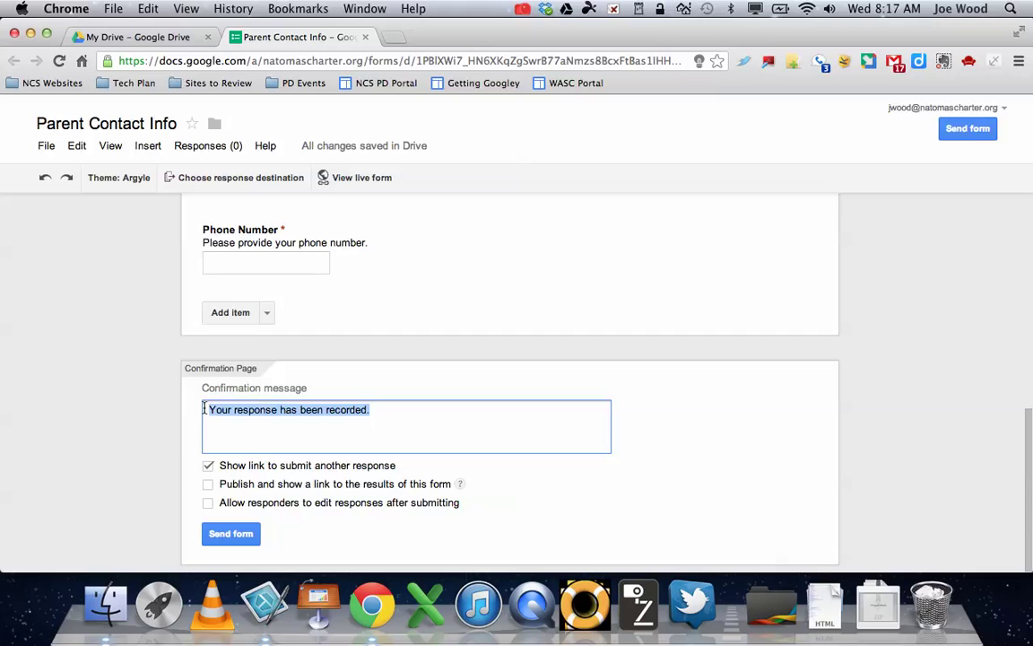
type("Thanks sfo")
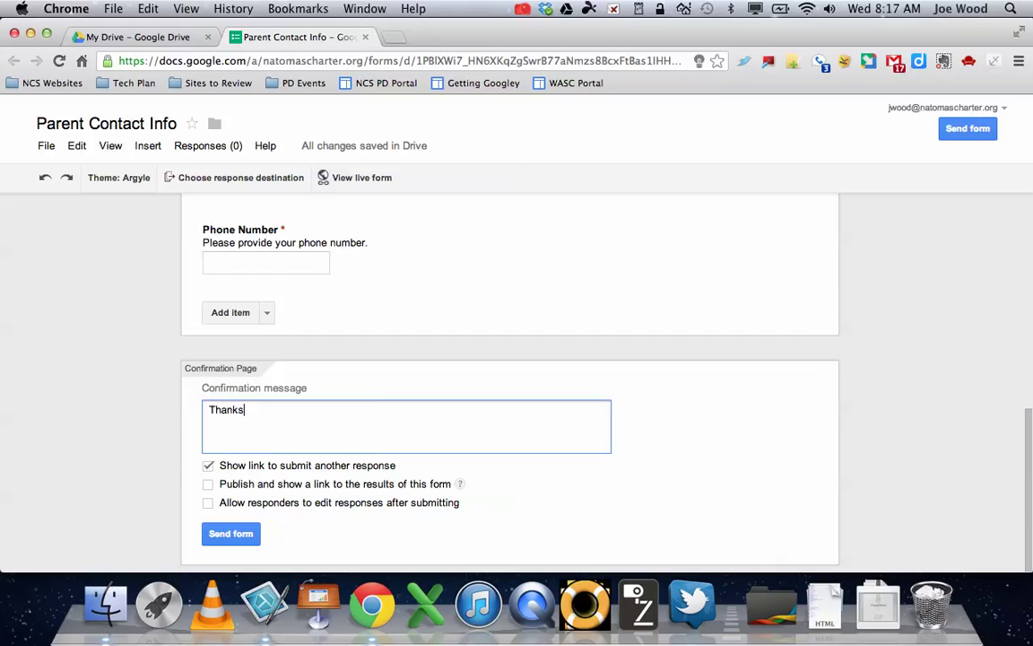
key("BackSpace")
key("BackSpace")
key("BackSpace")
type("for cople")
key("BackSpace")
key("BackSpace")
key("BackSpace")
key("BackSpace")
type("ompleteing the form.  If oyu have a")
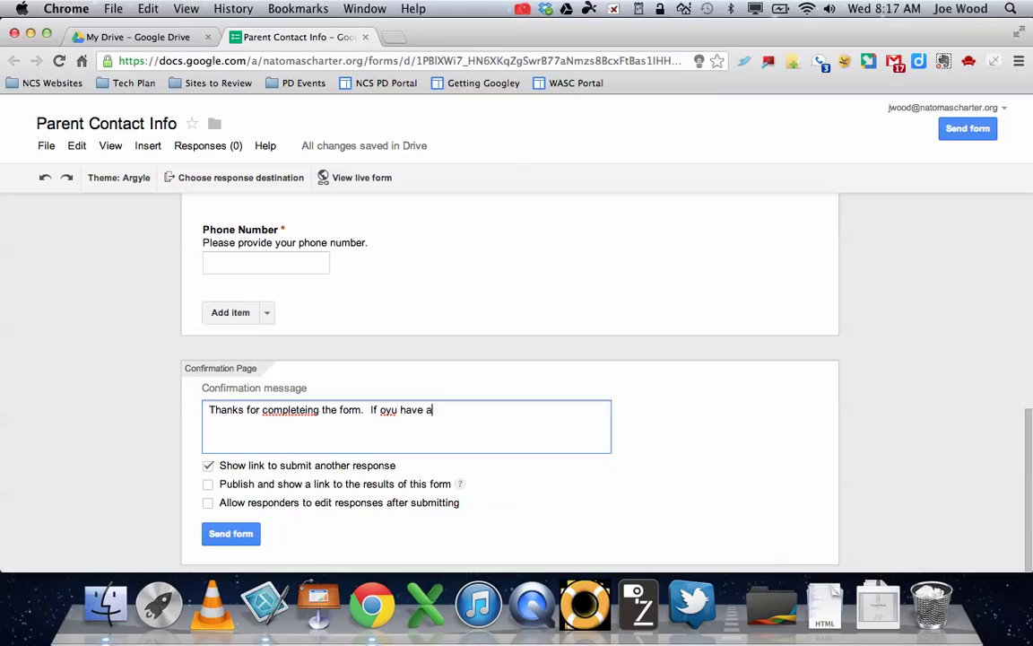
key("BackSpace")
key("BackSpace")
key("BackSpace")
key("BackSpace")
type("e have any questions please contact")
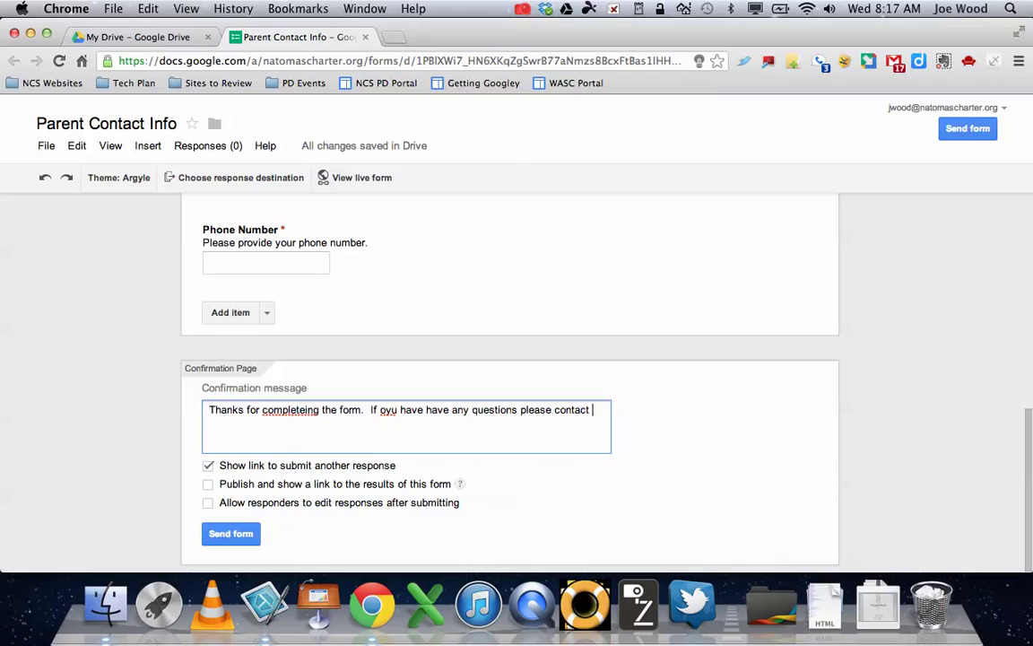
Step: Correct 'completeing' and 'oyu' via spelling suggestions, and turn off the submit-another-response link
right_click(290, 414)
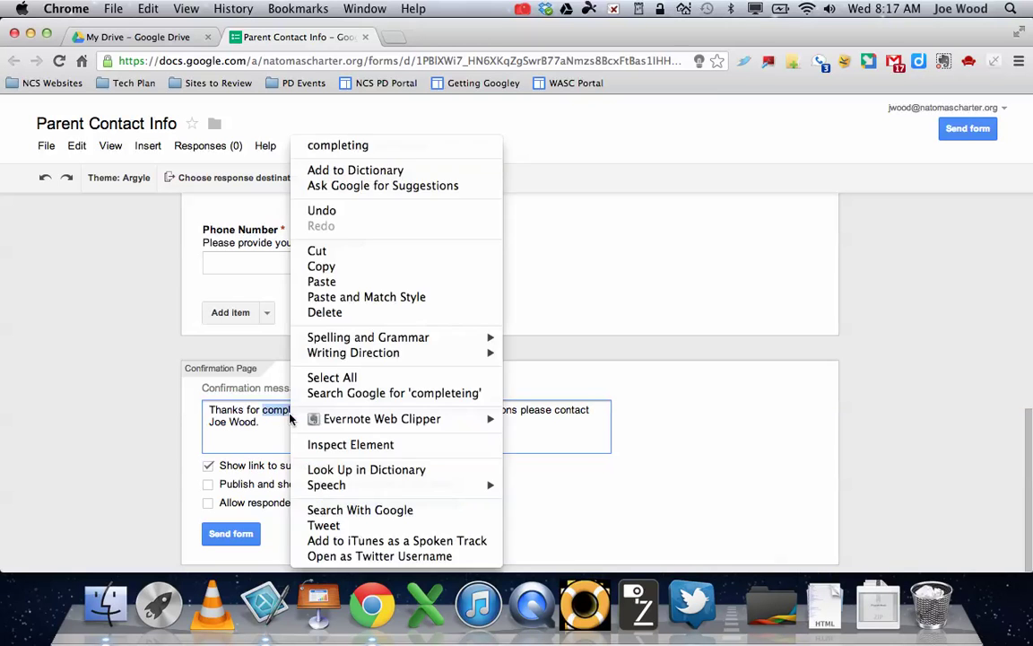
left_click(357, 145)
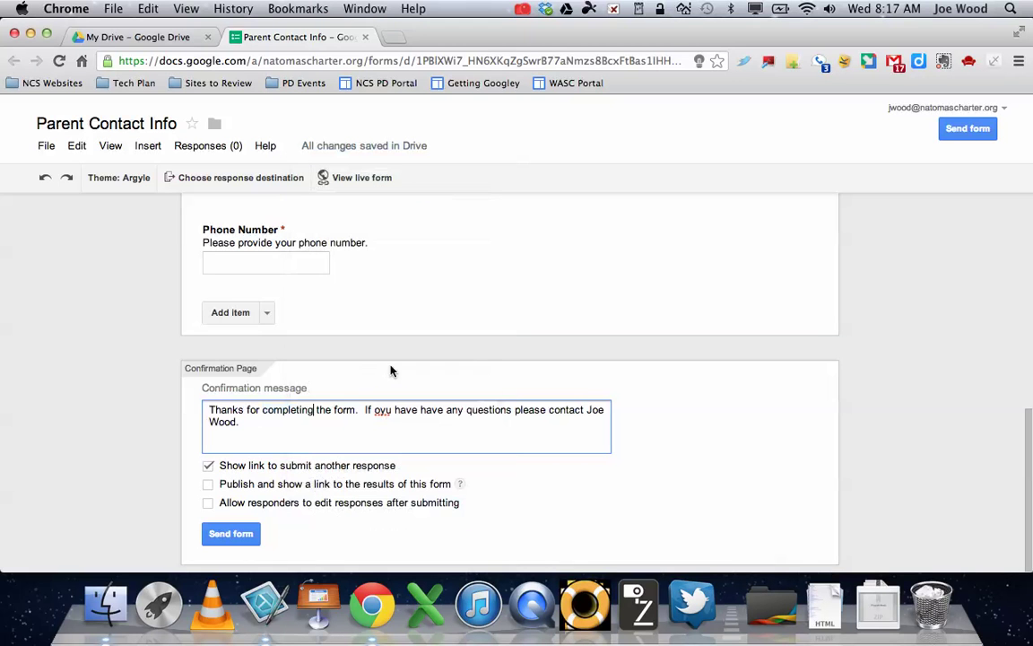
right_click(384, 412)
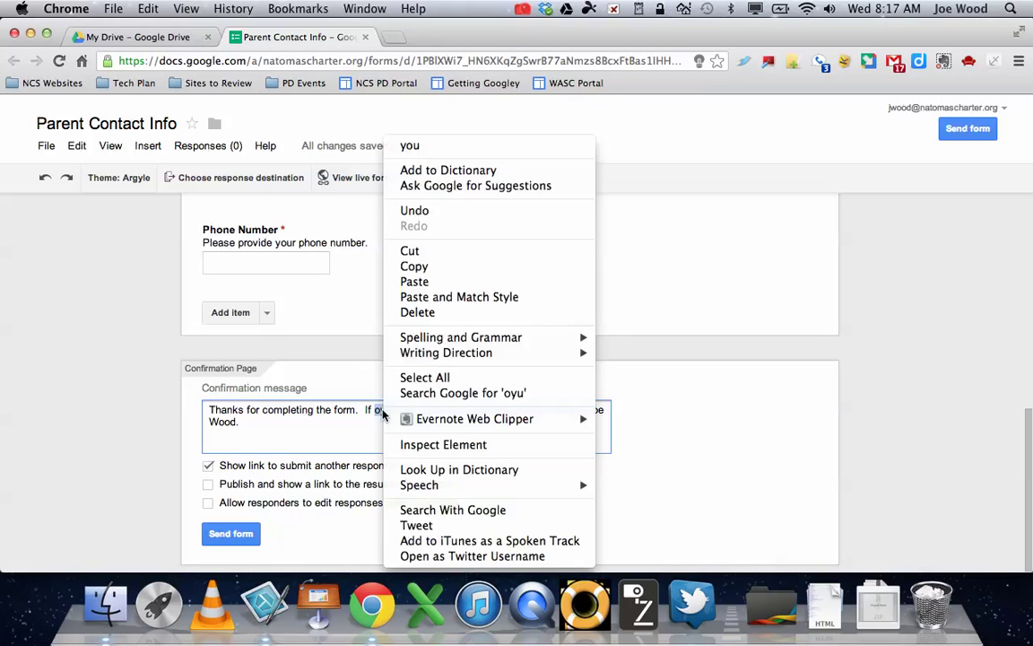
left_click(439, 145)
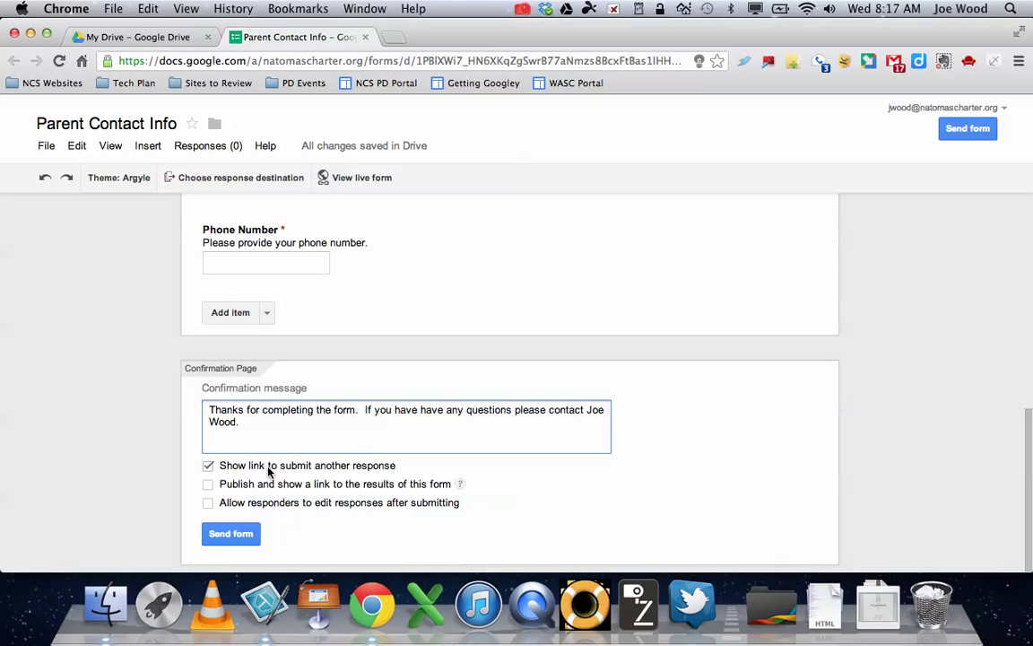
left_click(208, 465)
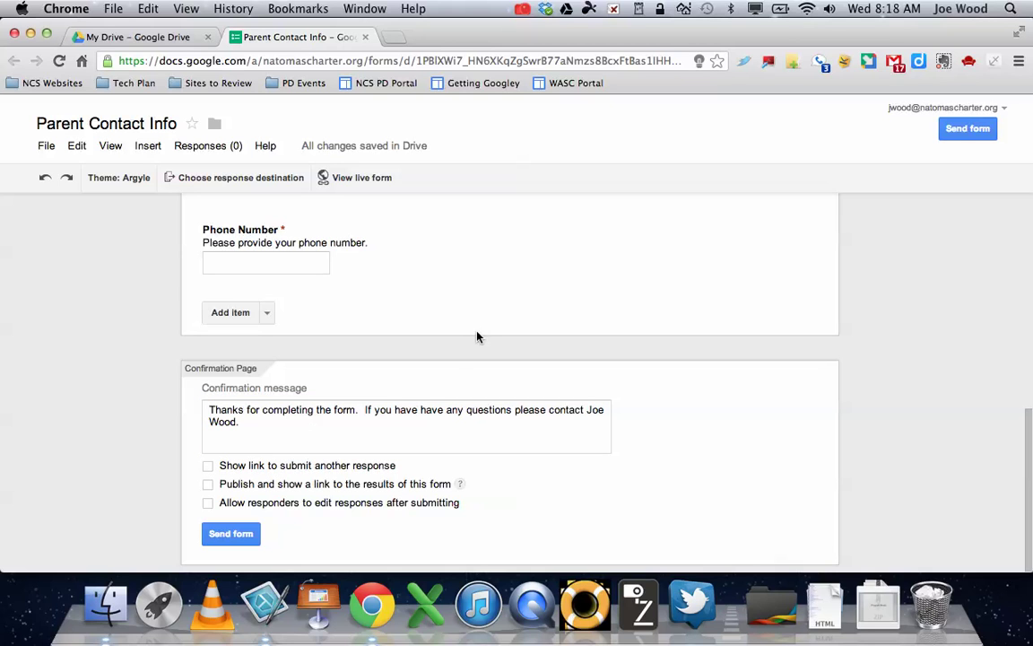
Step: Create a new response spreadsheet, Parent Contact Info (Responses), as the response destination
scroll(477, 336, "up", 15)
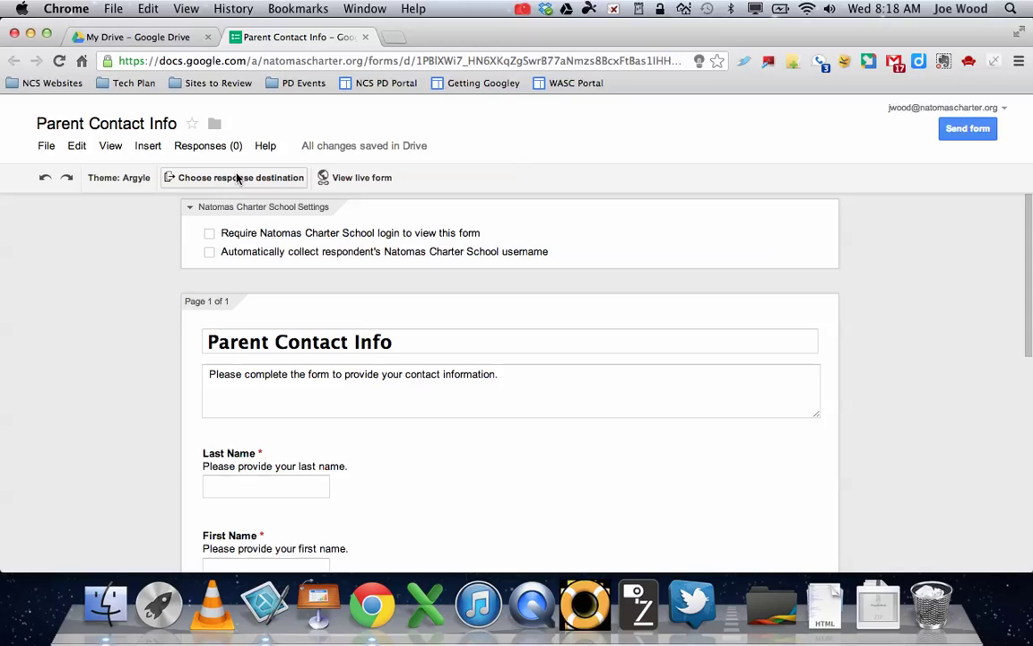
left_click(224, 178)
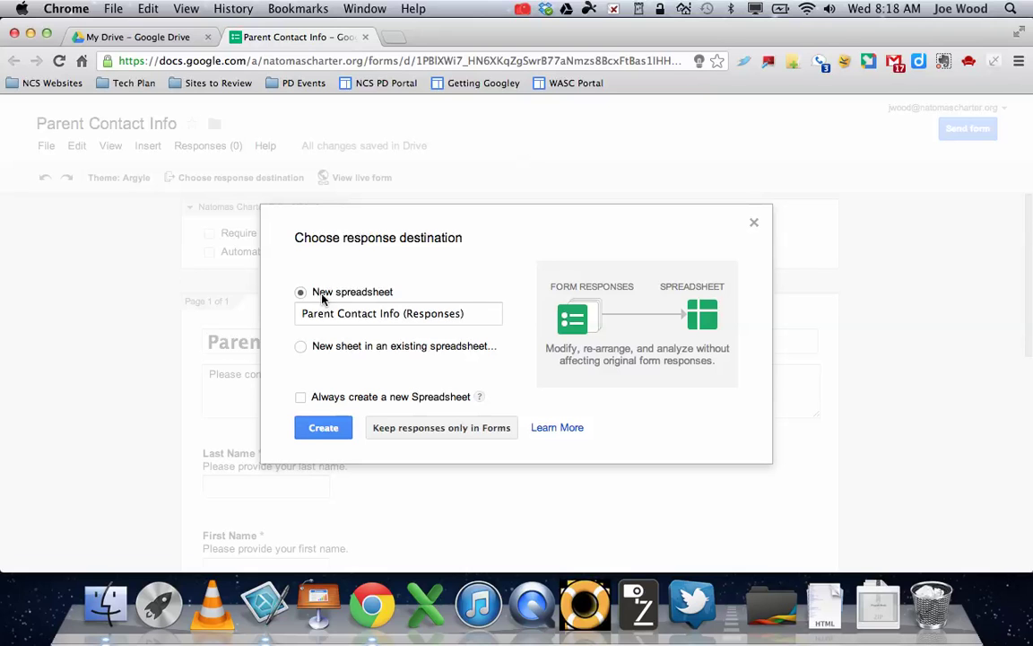
left_click(329, 428)
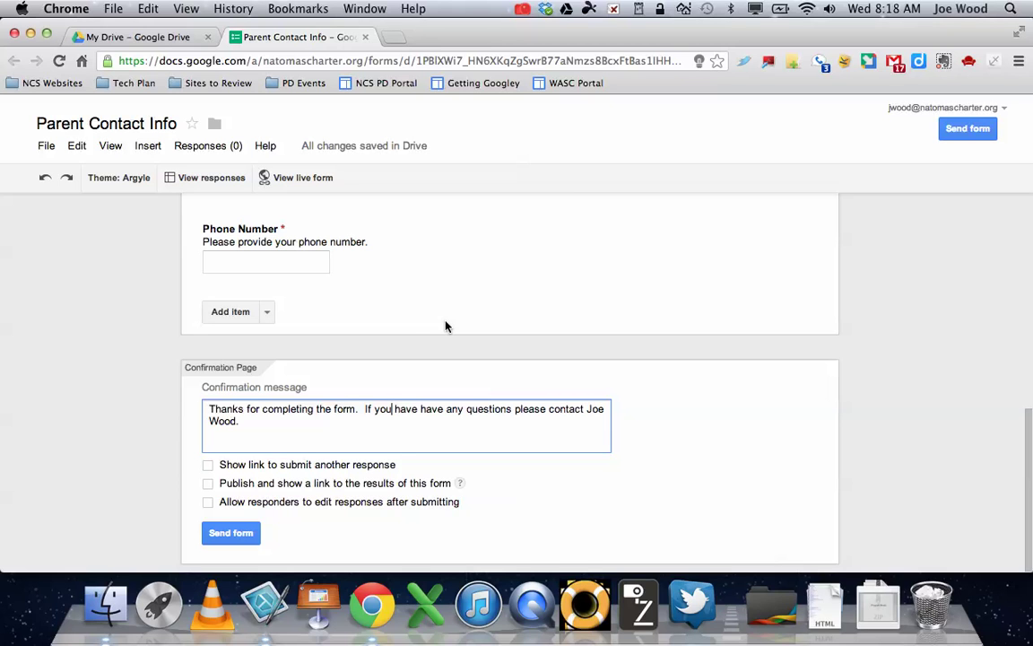
left_click(230, 536)
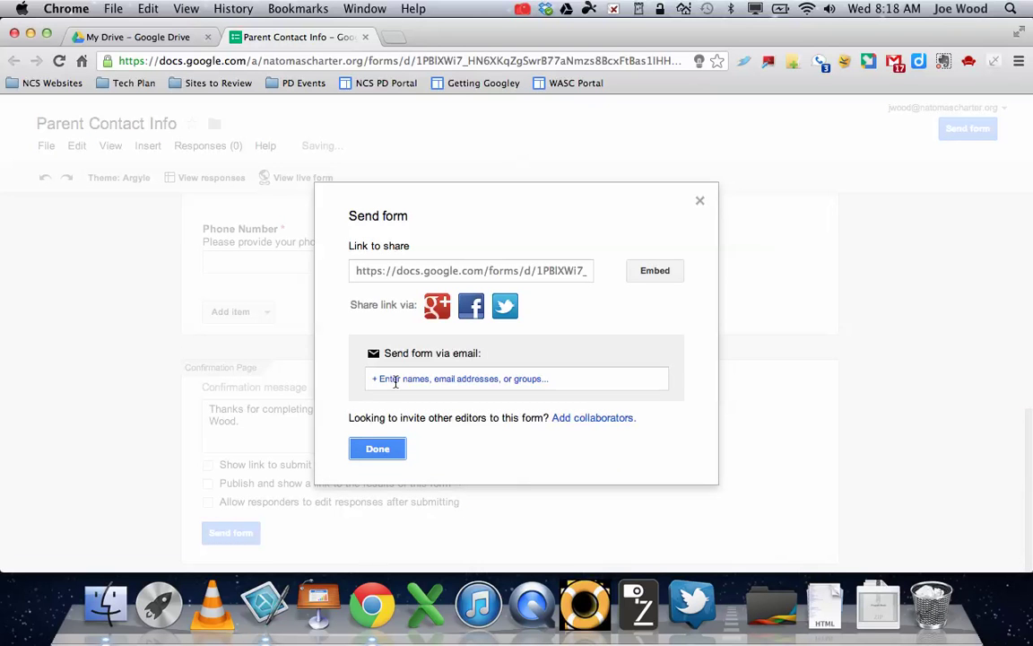
left_click(395, 380)
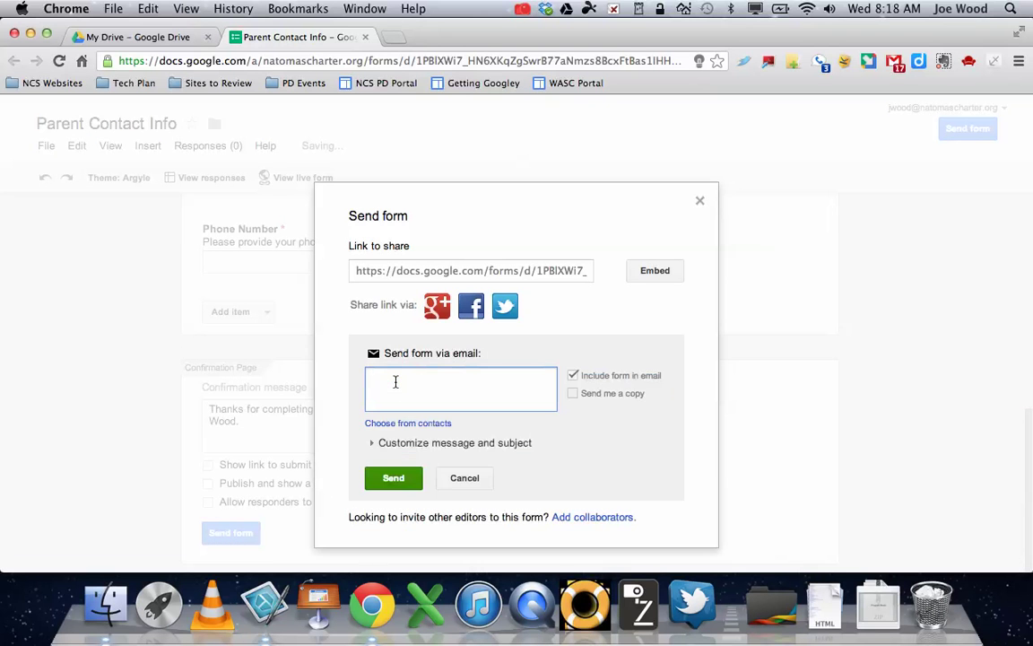
type("ncsa")
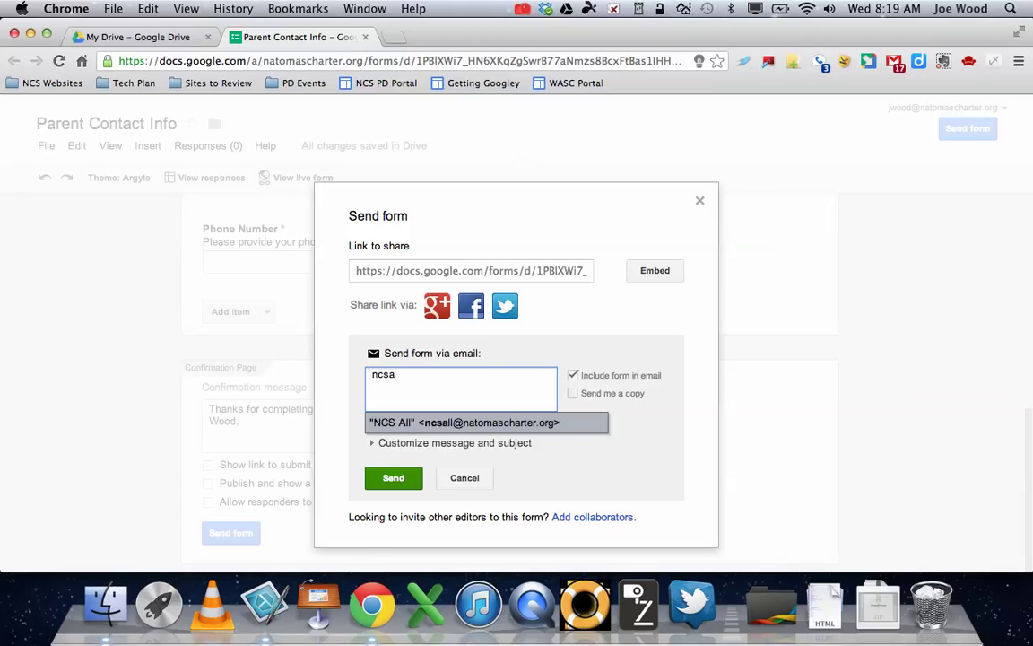
left_click(476, 485)
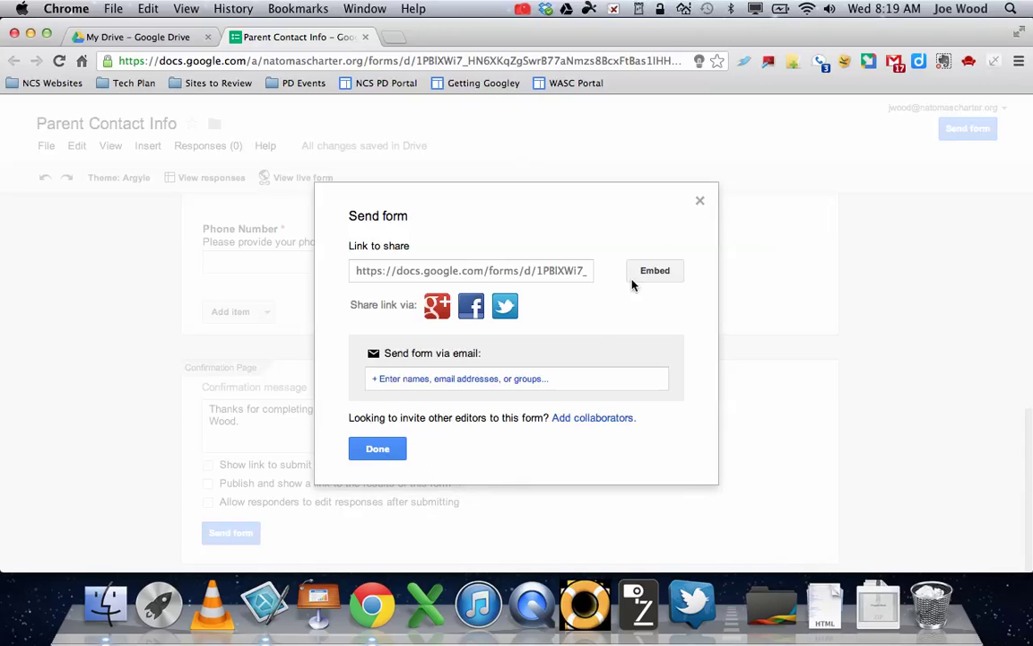
left_click(700, 201)
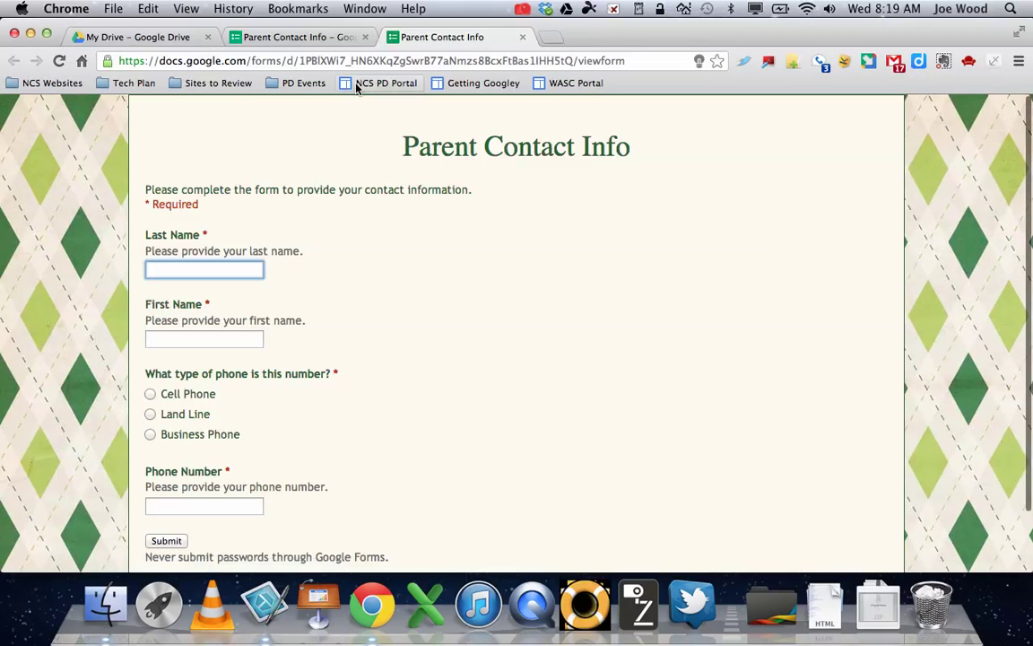
Step: On the live form, fill in the respondent's last and first name
left_click(376, 61)
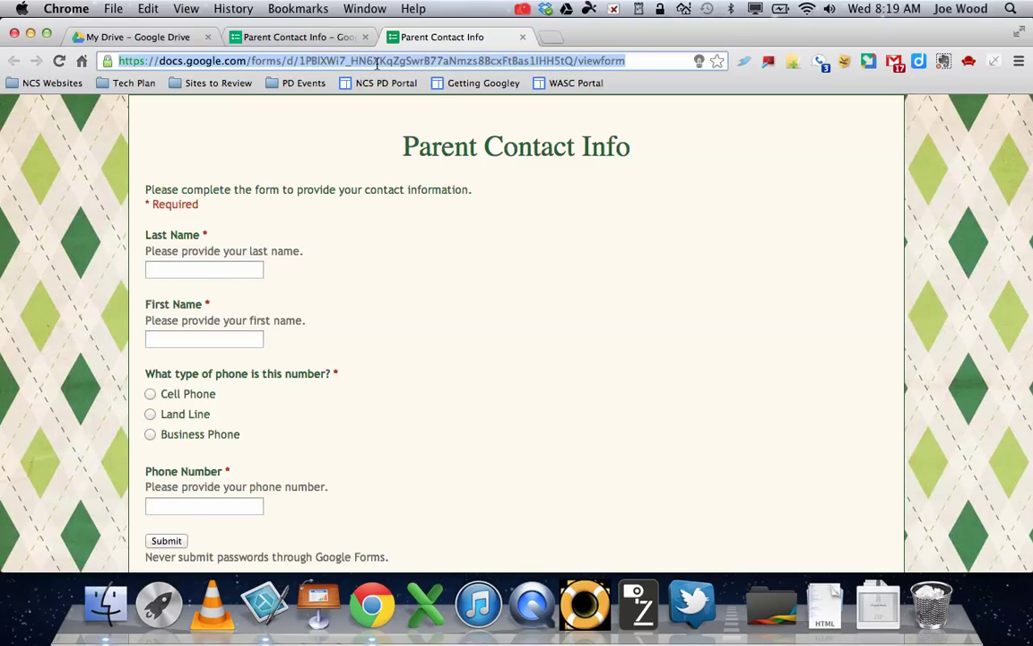
right_click(185, 271)
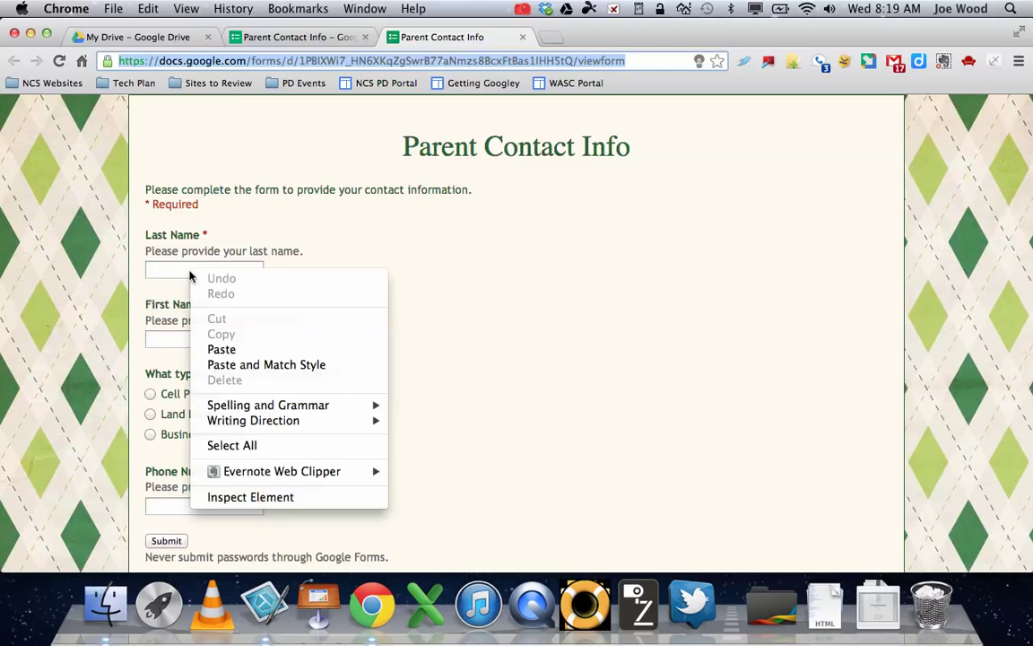
left_click(181, 269)
left_click(180, 269)
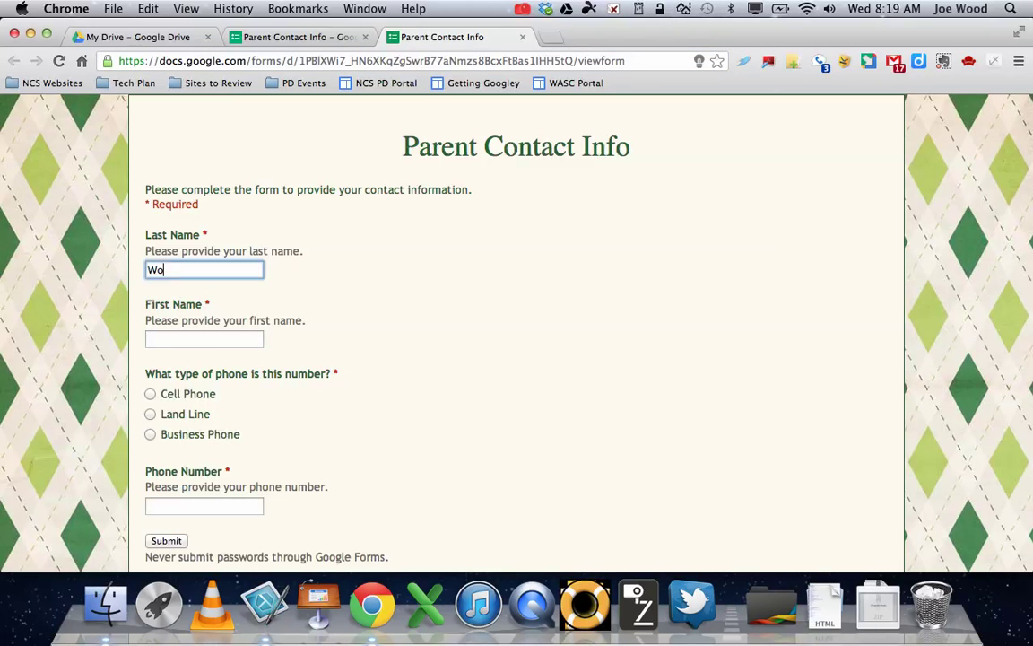
key("Tab")
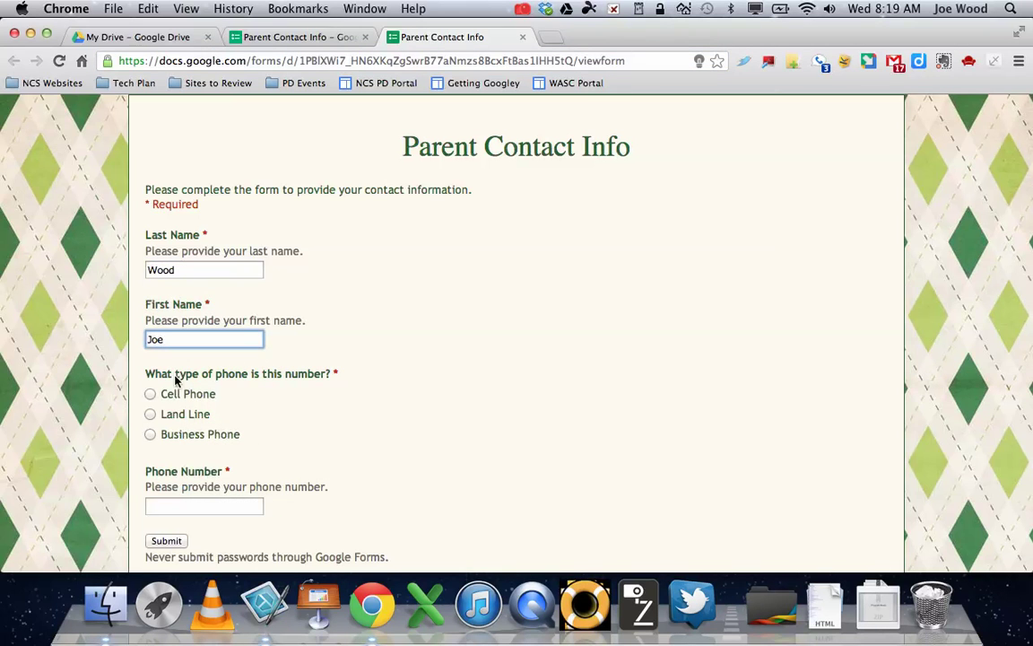
Step: Choose Cell Phone, enter a phone number, and submit the test response
left_click(150, 396)
left_click(204, 505)
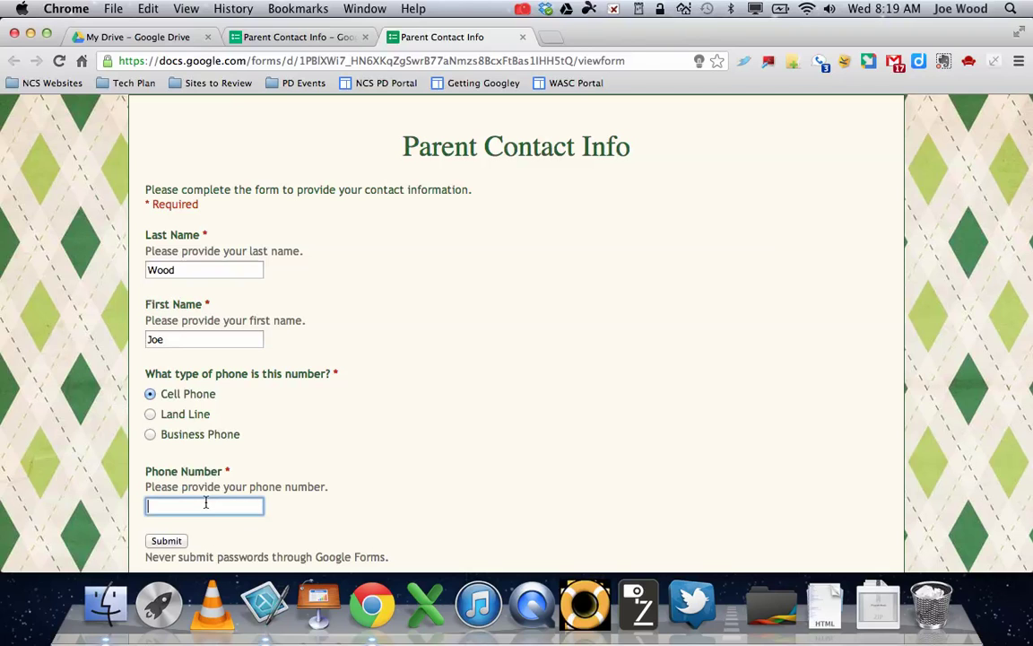
scroll(374, 470, "down", 1)
left_click(165, 473)
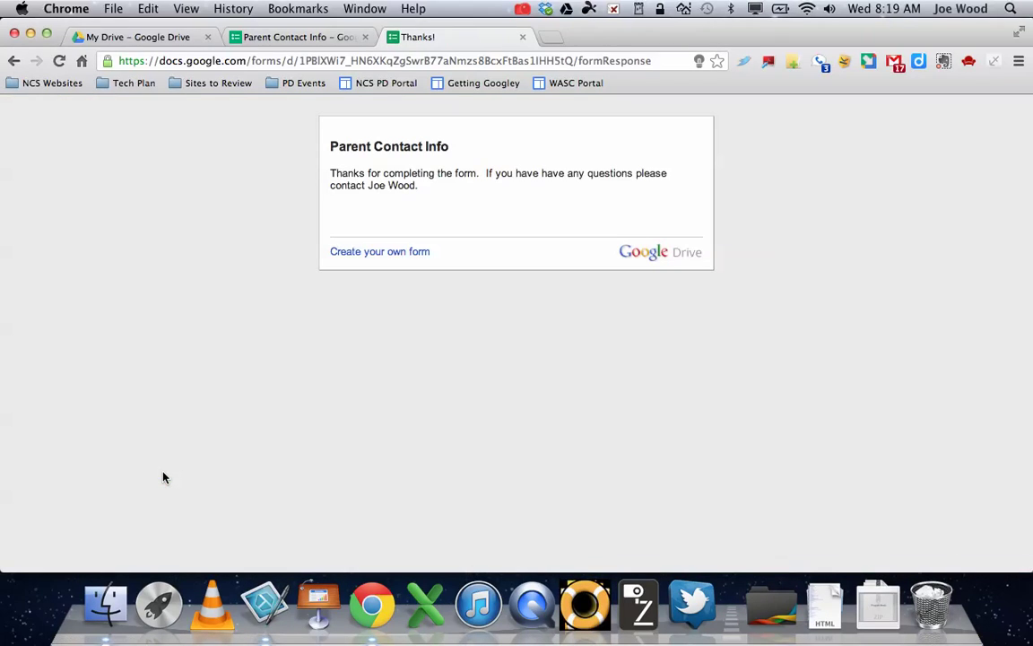
Step: From the My Drive file list, open the Parent Contact Info (Responses) spreadsheet
left_click(143, 39)
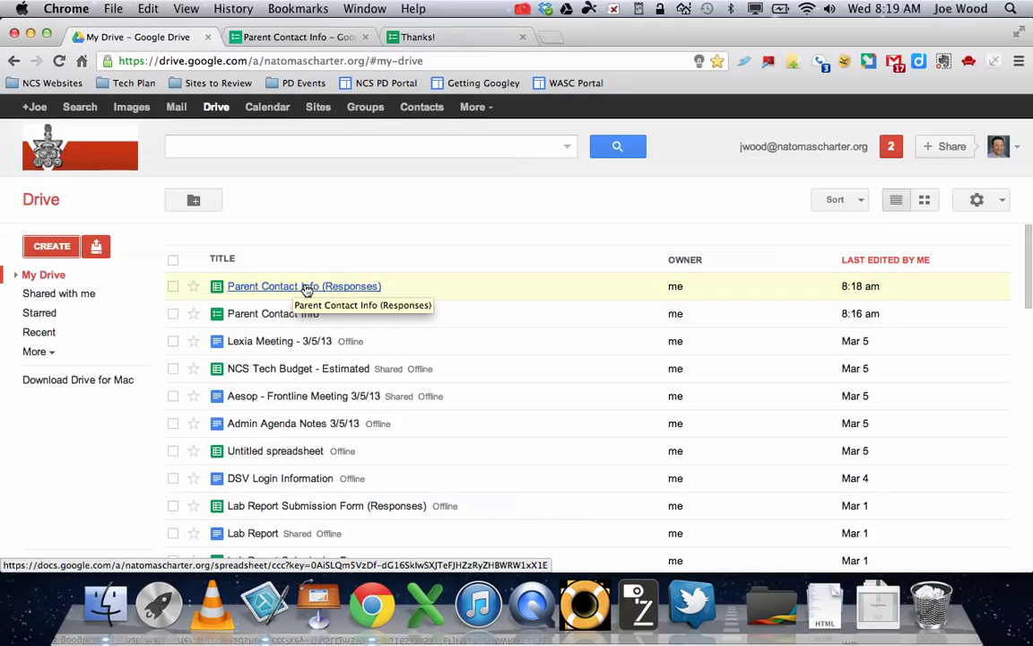
left_click(305, 287)
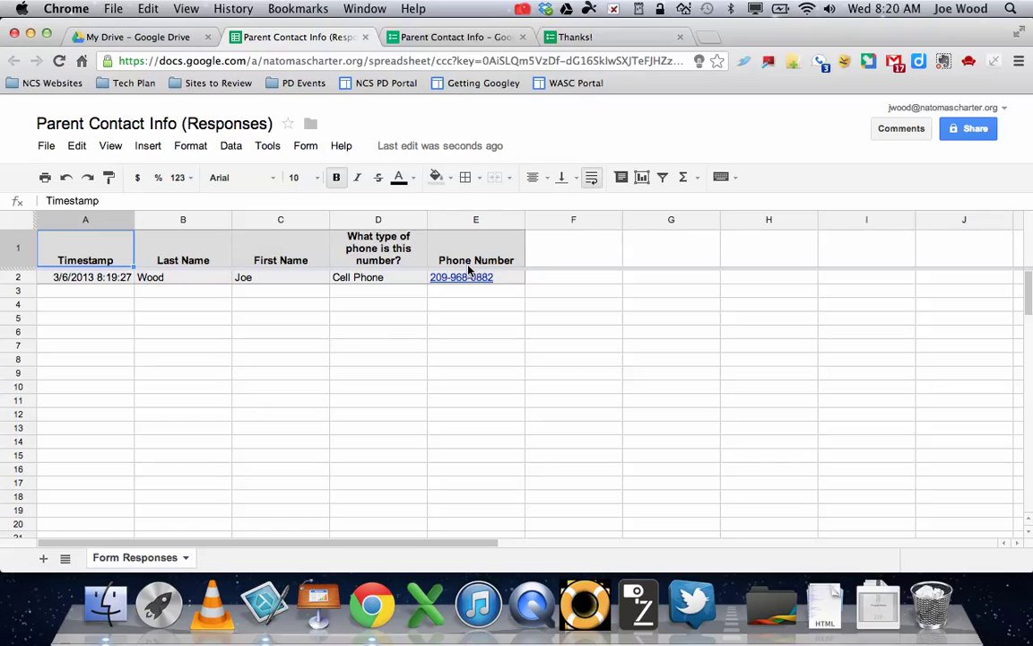
Step: After confirming the test submission in row 2, open the spreadsheet's Share settings
left_click(979, 129)
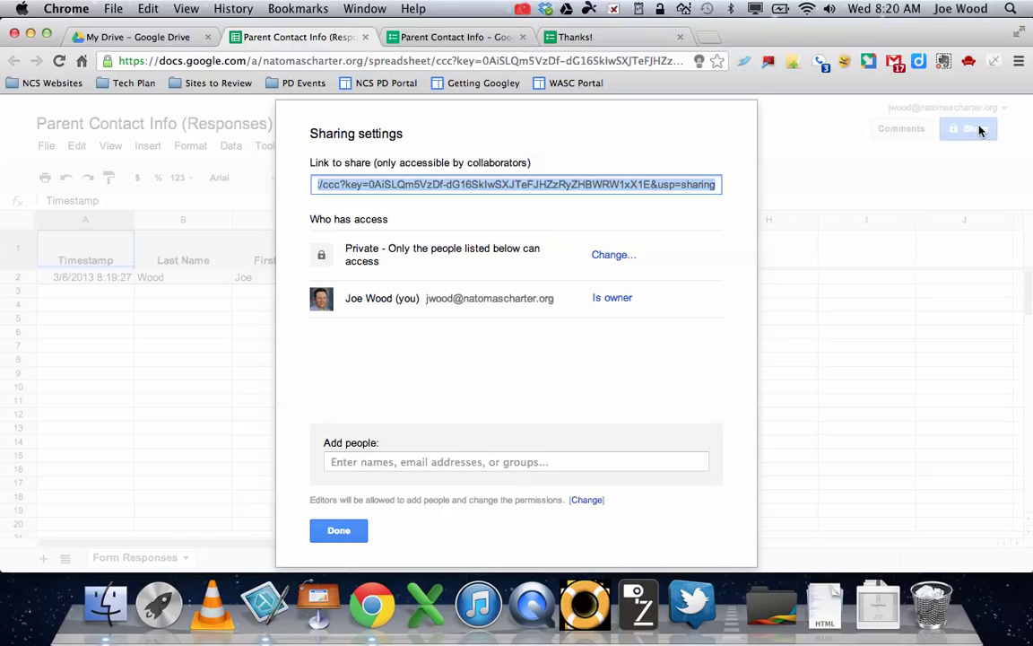
Step: Add the intended colleague as an editor by name search, replacing a wrongly picked suggestion
left_click(546, 461)
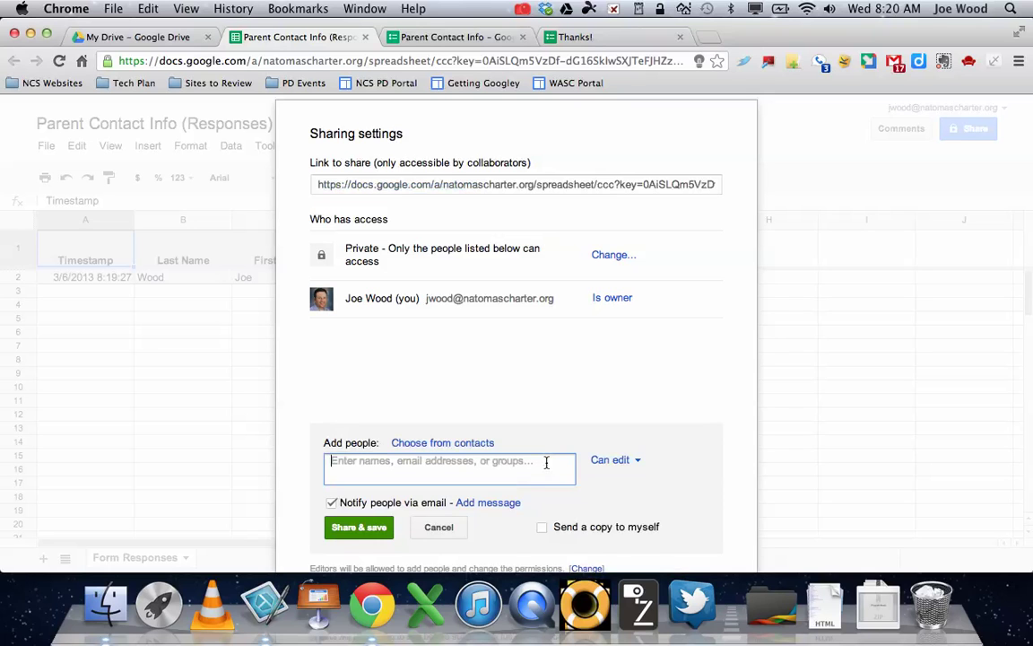
type("na")
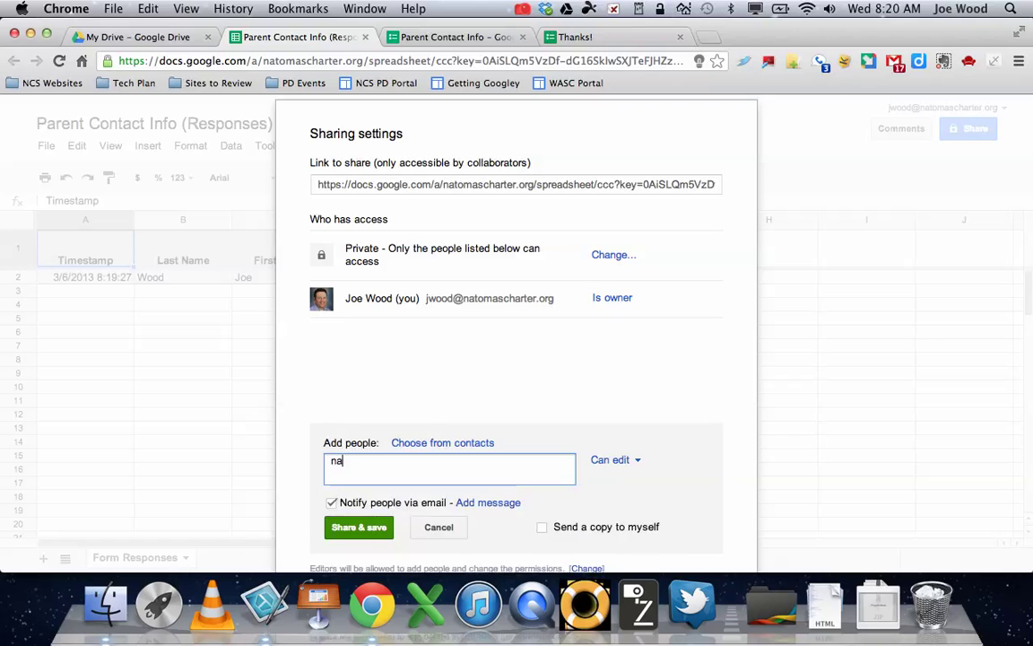
key("BackSpace")
key("BackSpace")
type("anit")
left_click(511, 495)
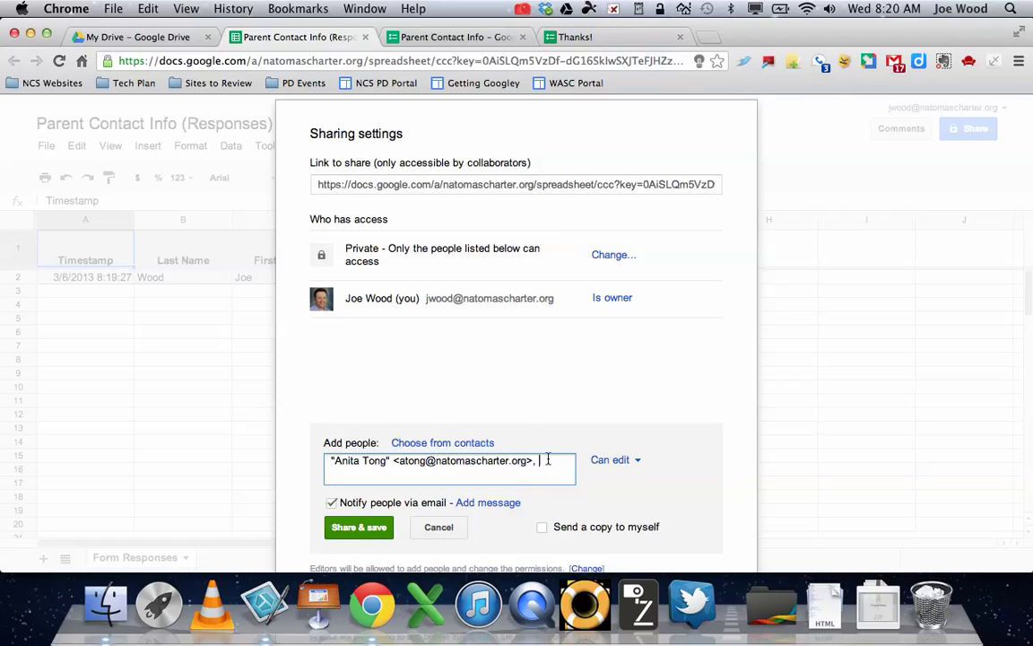
left_click_drag(542, 461, 330, 461)
type("anit")
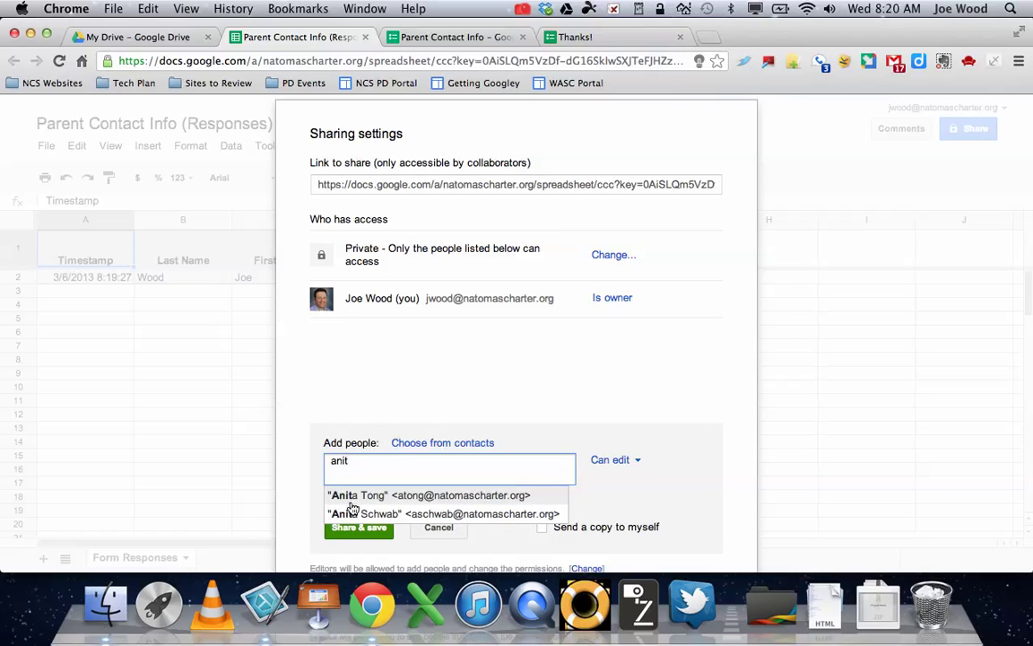
left_click(341, 513)
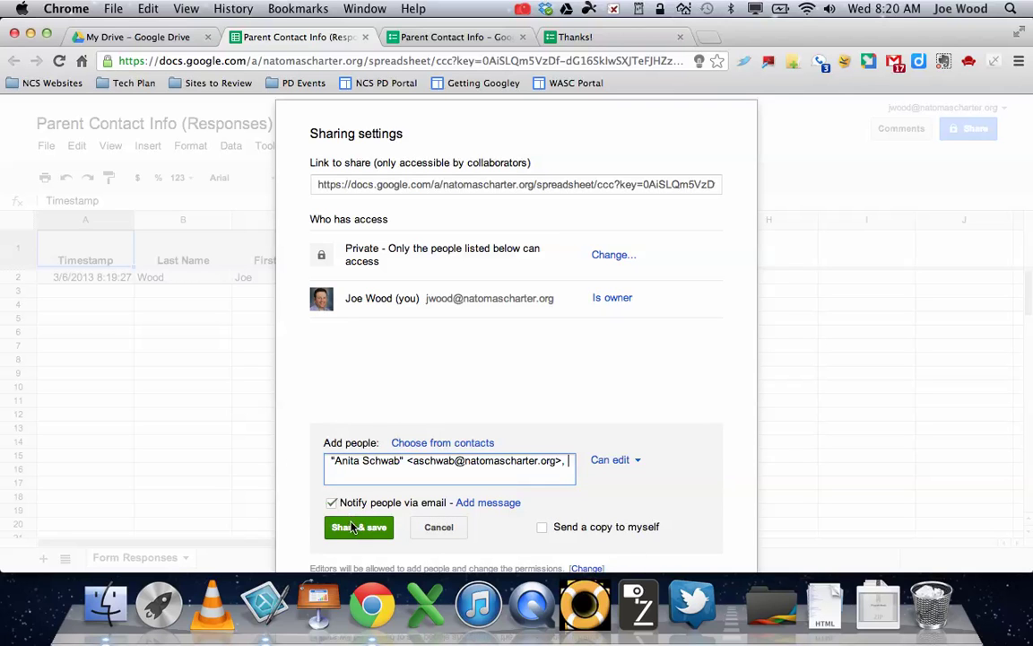